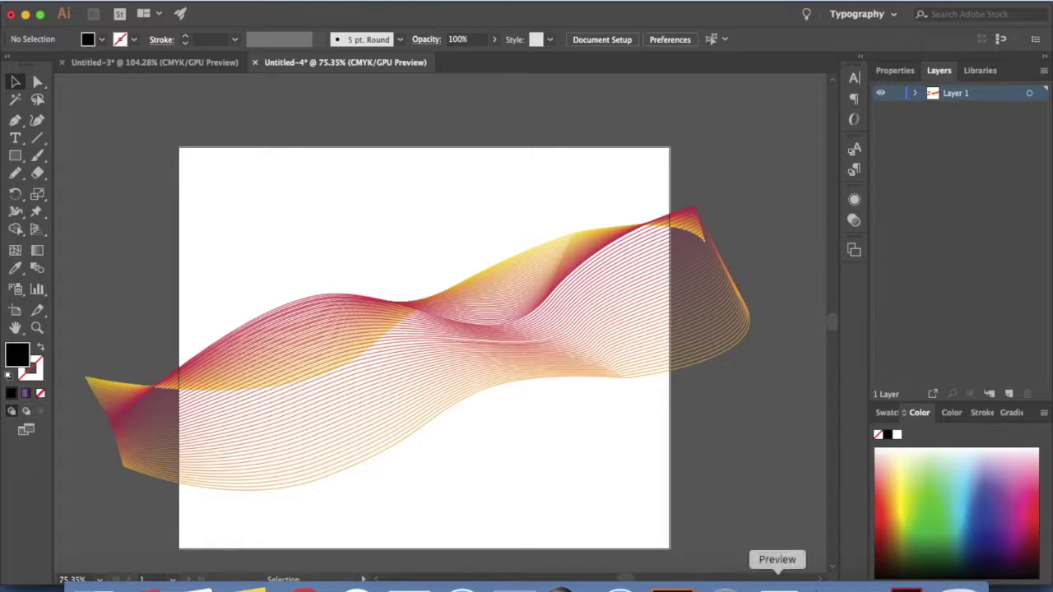
View the PyCharm splash reference image in Preview and return to Illustrator.
click(775, 586)
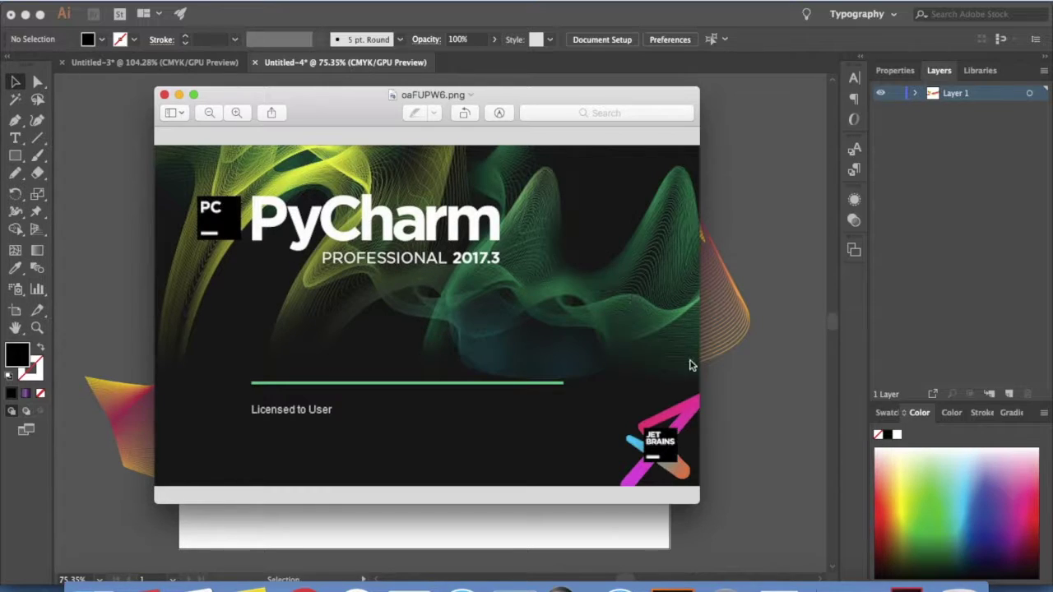
click(774, 388)
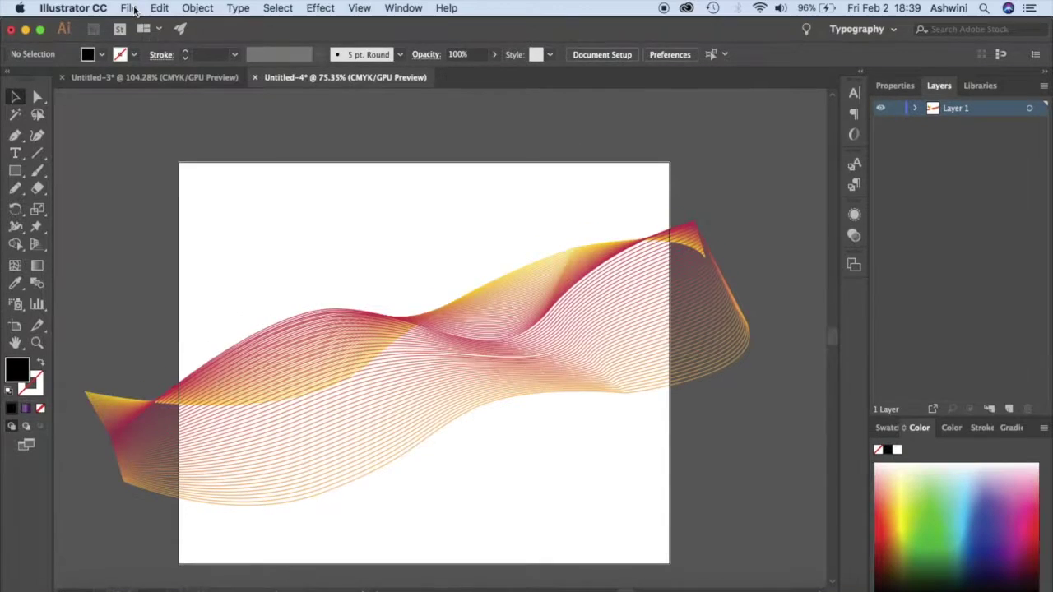
Create a new 5 x 5 in document with RGB Color mode and High (300 ppi) raster effects.
click(132, 8)
click(143, 27)
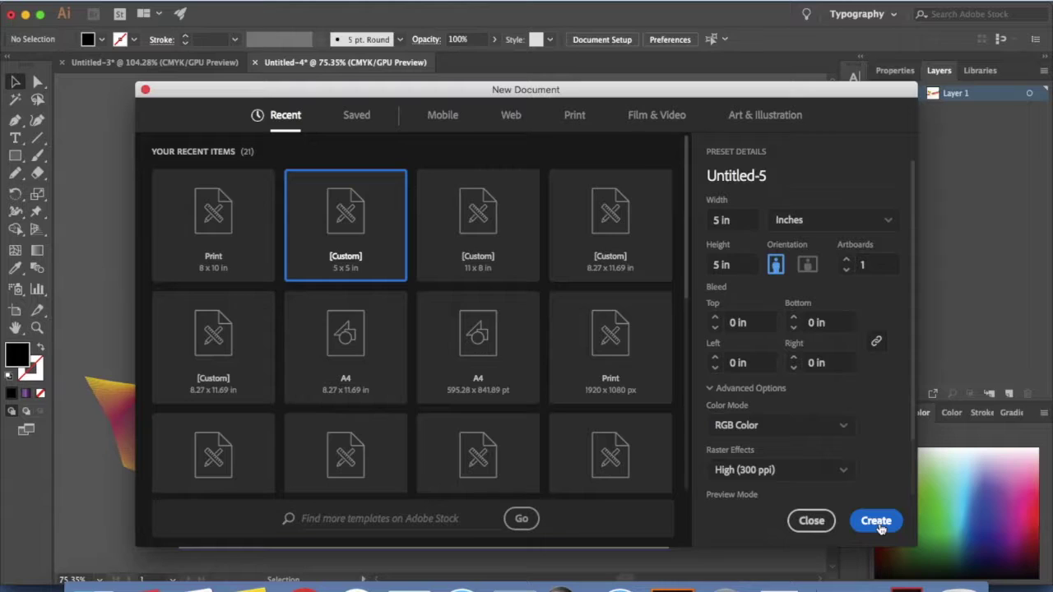
click(877, 523)
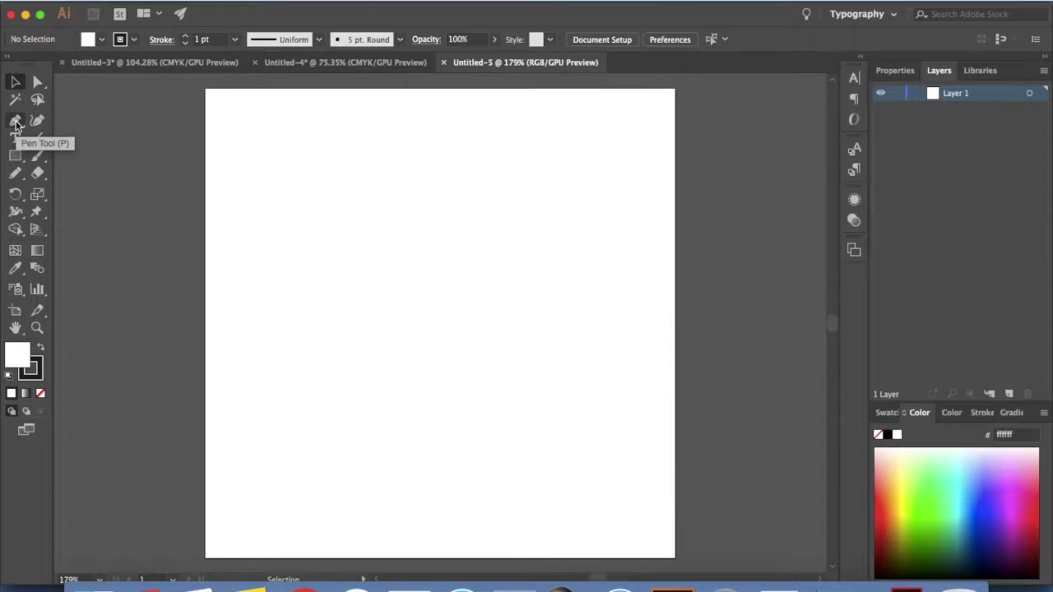
Draw a trial Pen tool path with three straight segments and a curved end segment across the upper artboard.
click(15, 122)
click(227, 196)
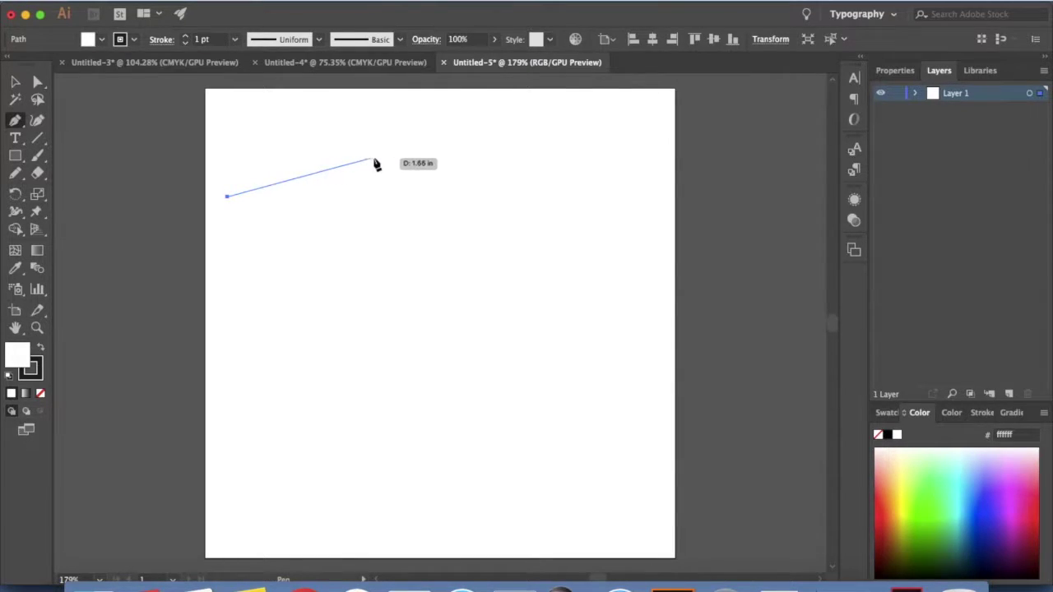
click(373, 159)
click(450, 220)
click(559, 192)
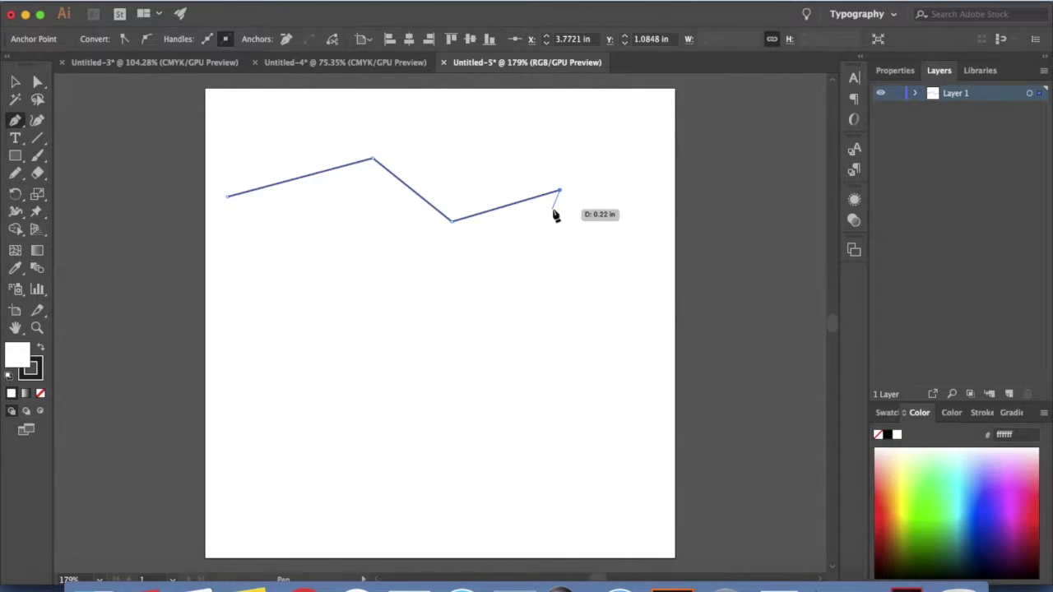
drag(591, 266, 560, 338)
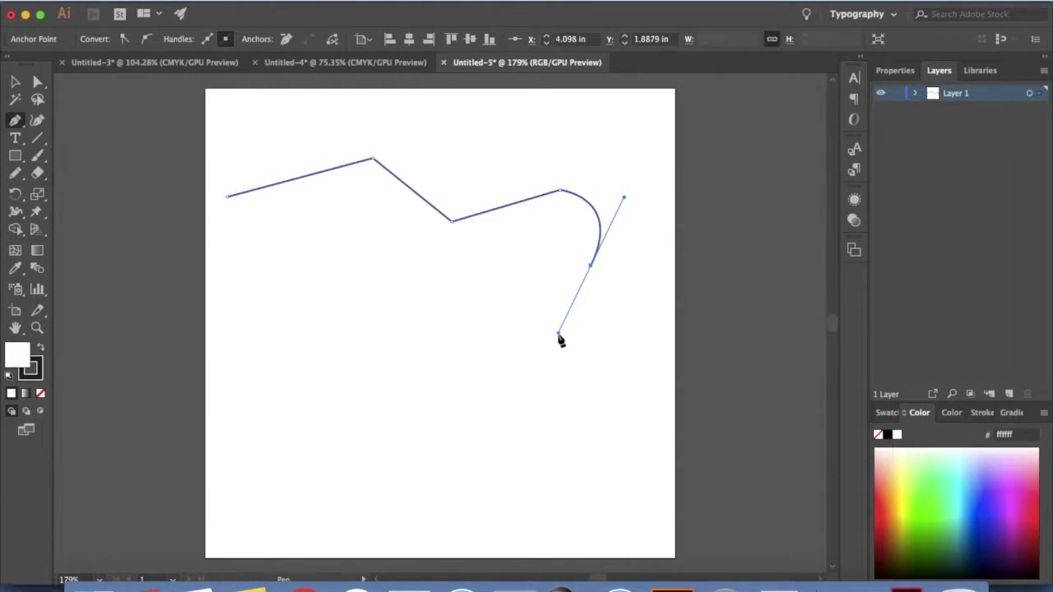
Undo every segment of the trial path until the artboard is empty.
key(super+z)
key(super+z)
key(super+z)
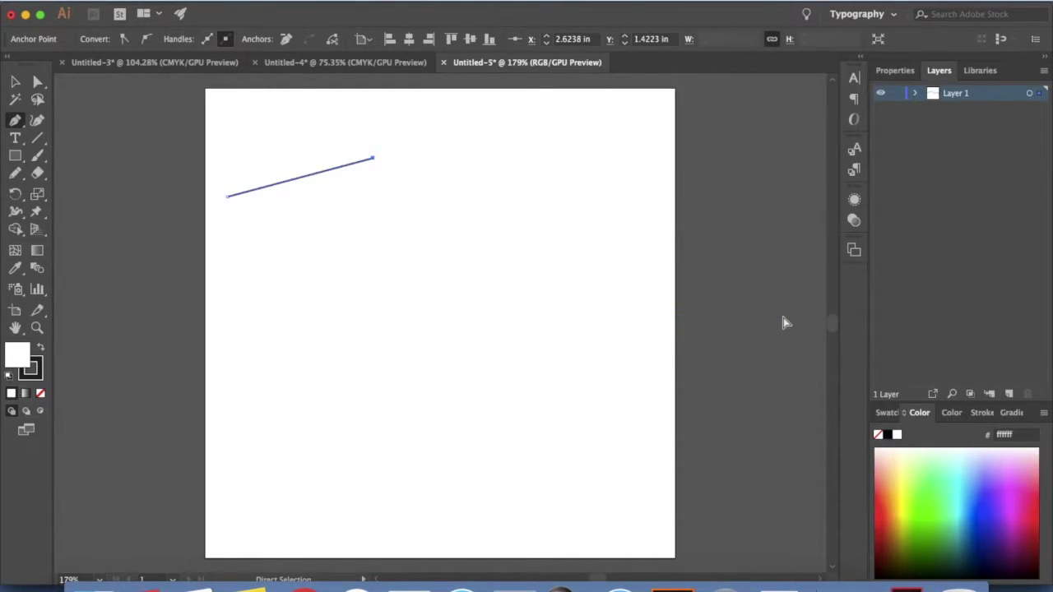
key(super+z)
key(super+z)
key(super+z)
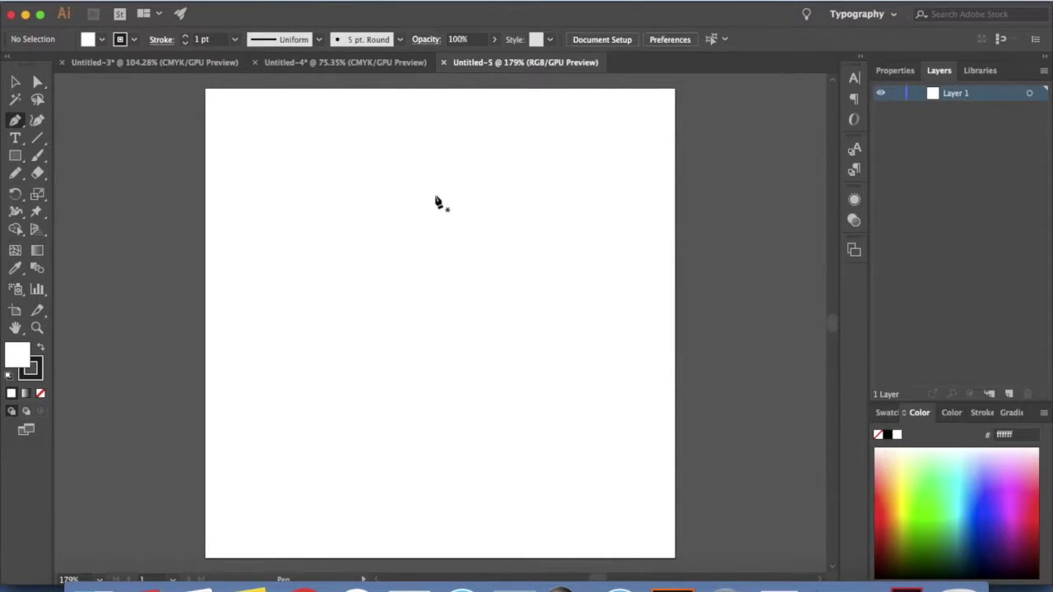
Draw an open wavy path across the upper artboard with the Pen tool, ending in a straight rising segment.
click(232, 201)
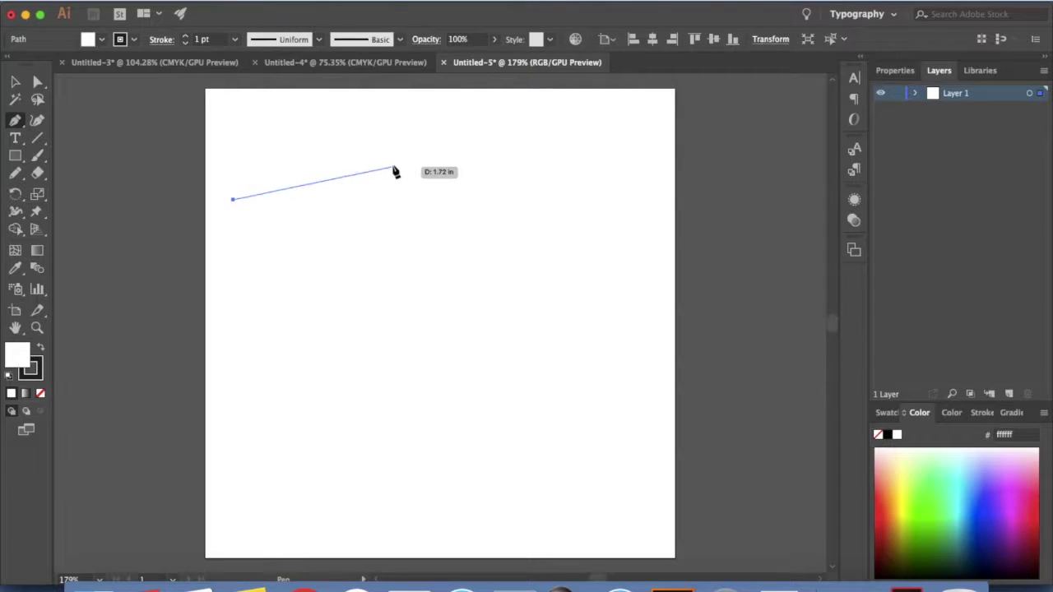
drag(393, 163, 451, 206)
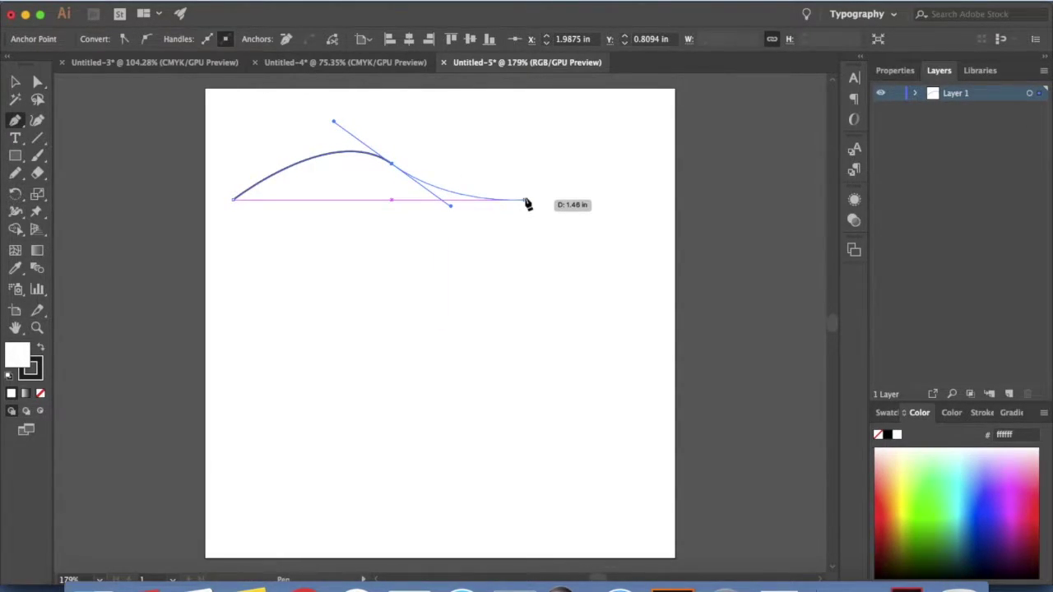
drag(533, 194, 645, 153)
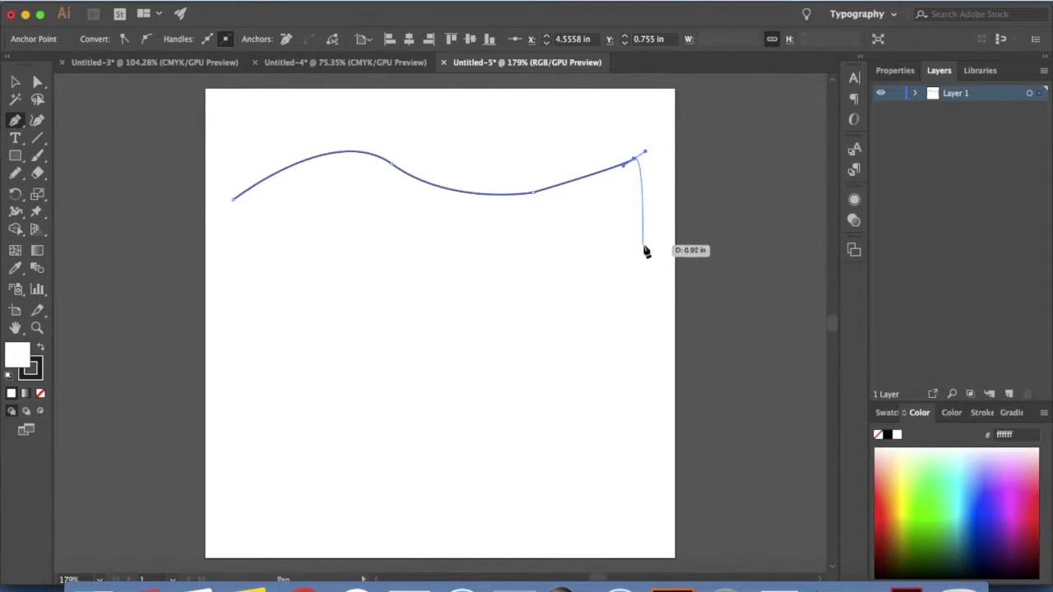
key(v)
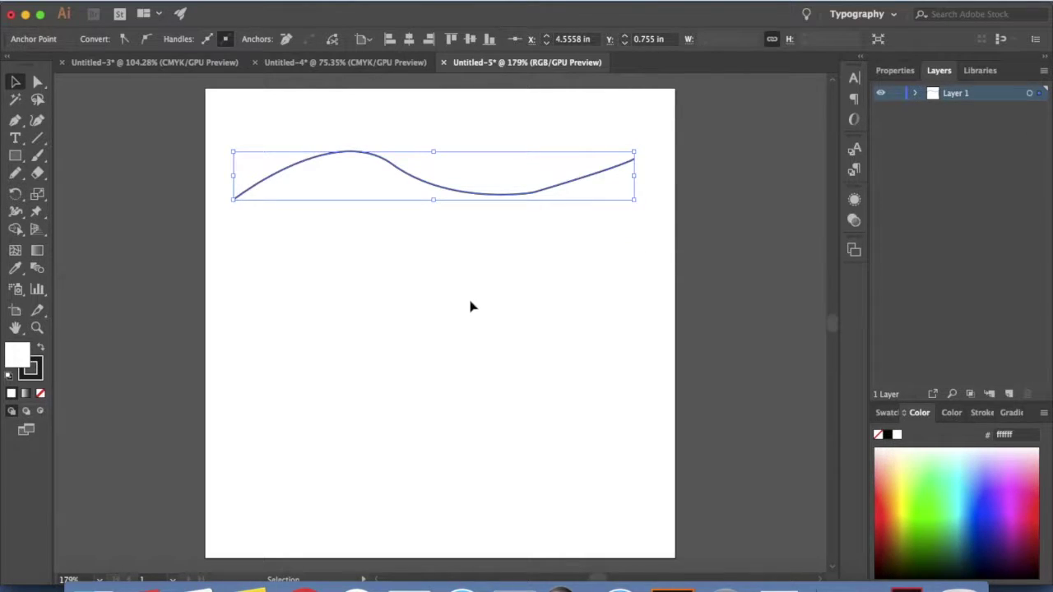
key(p)
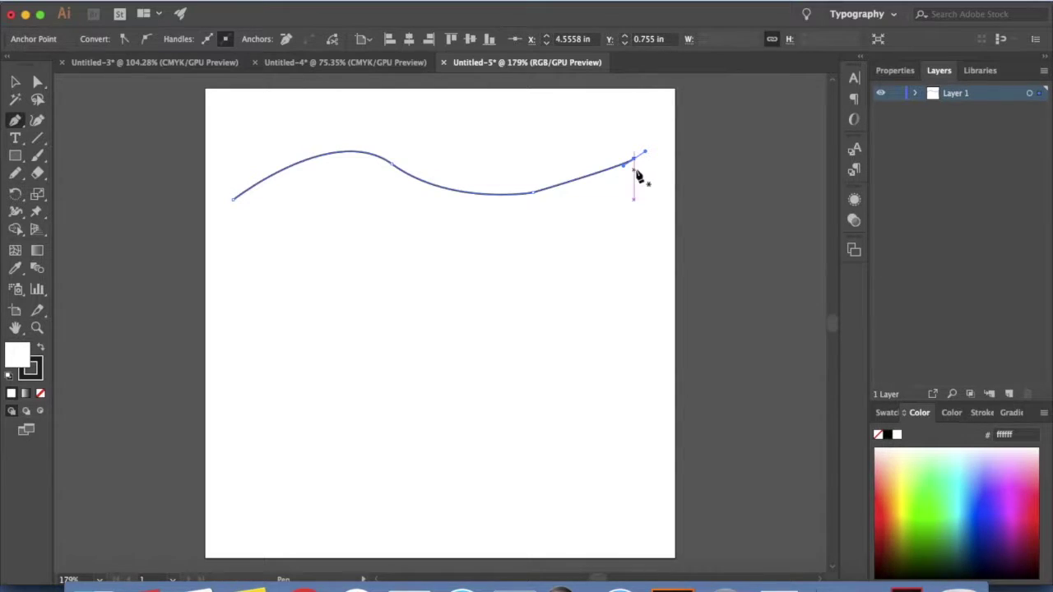
drag(634, 169, 636, 172)
click(639, 148)
drag(660, 163, 647, 205)
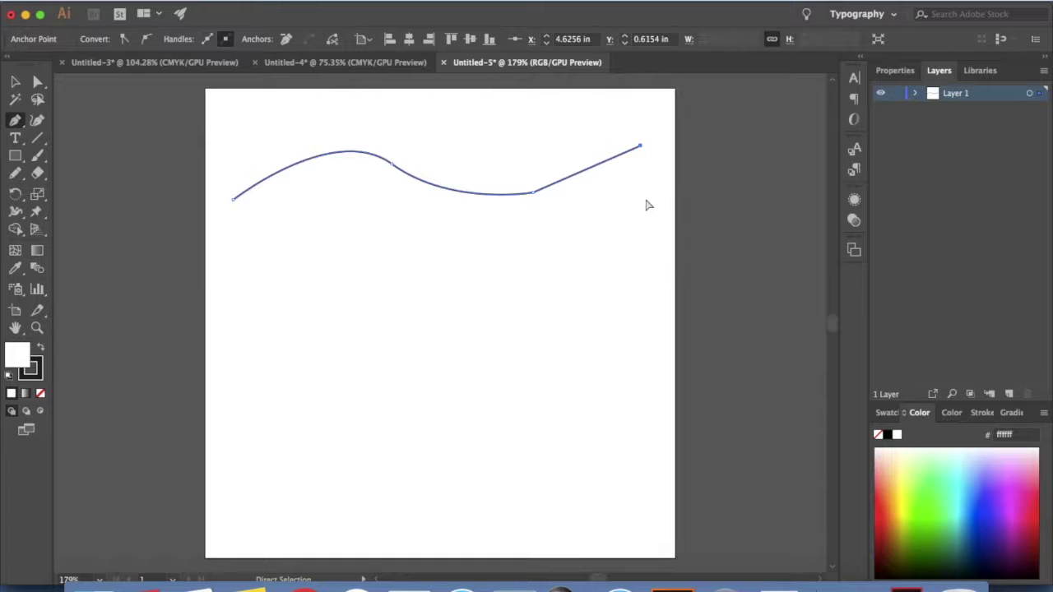
super+click(648, 205)
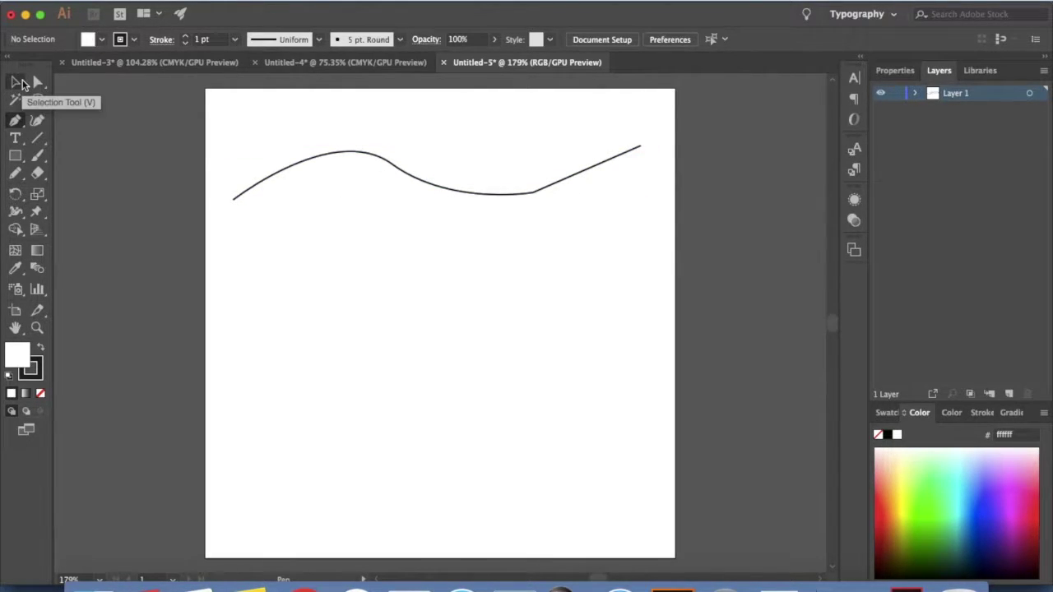
Remove the fill from the wavy path, keeping only its black stroke.
click(17, 82)
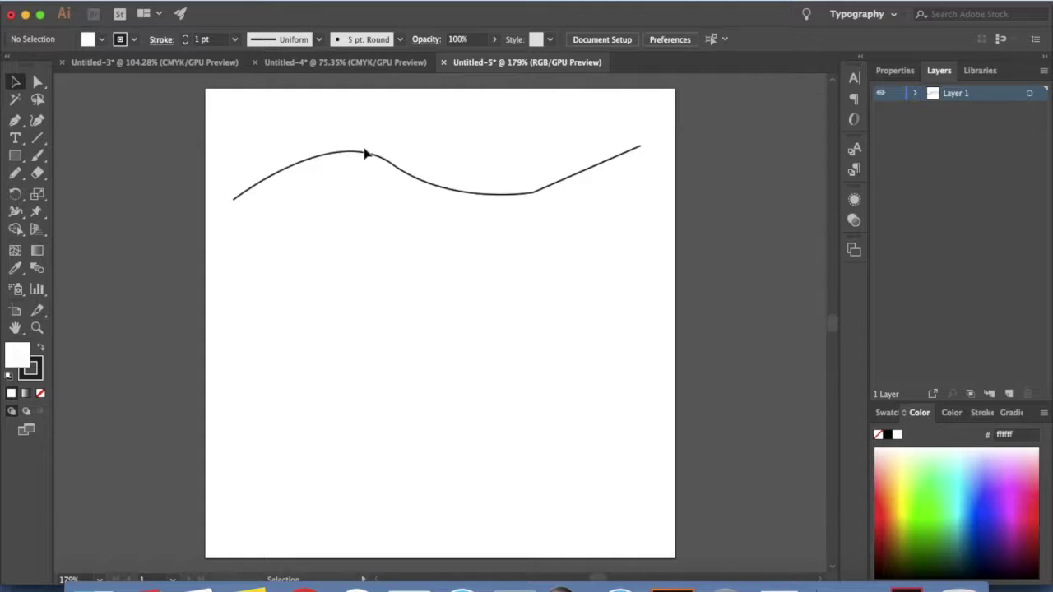
click(368, 158)
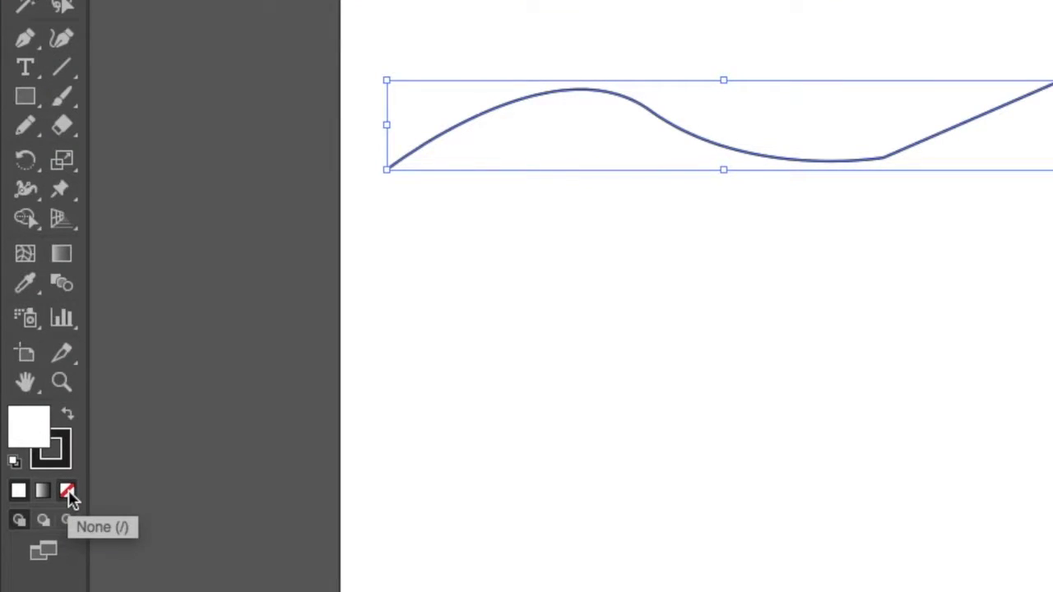
click(69, 498)
click(234, 337)
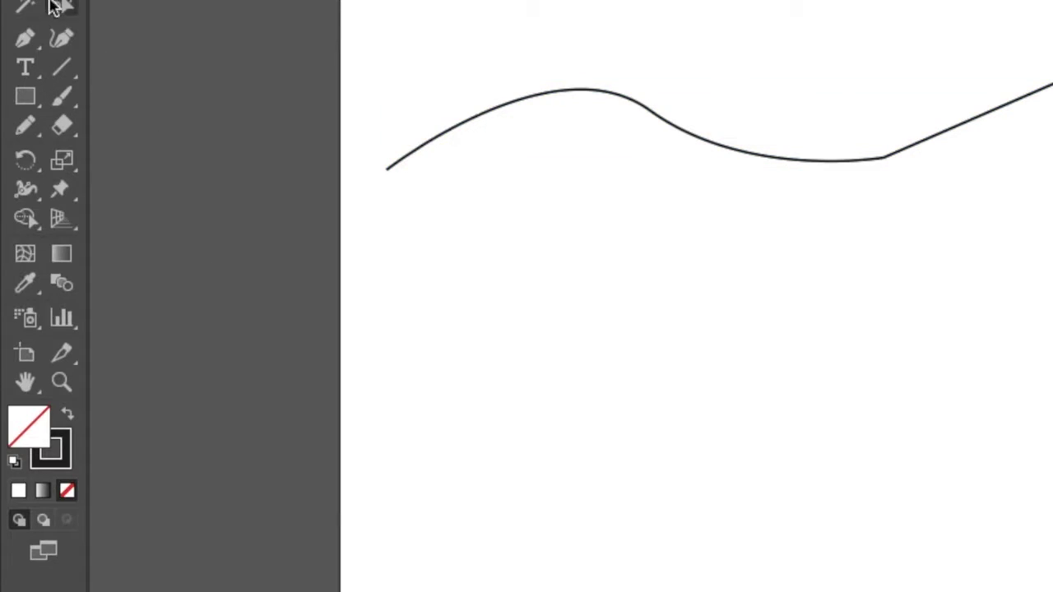
Draw a second wavy Pen path crossing the first one and a third wavy path below them.
click(25, 37)
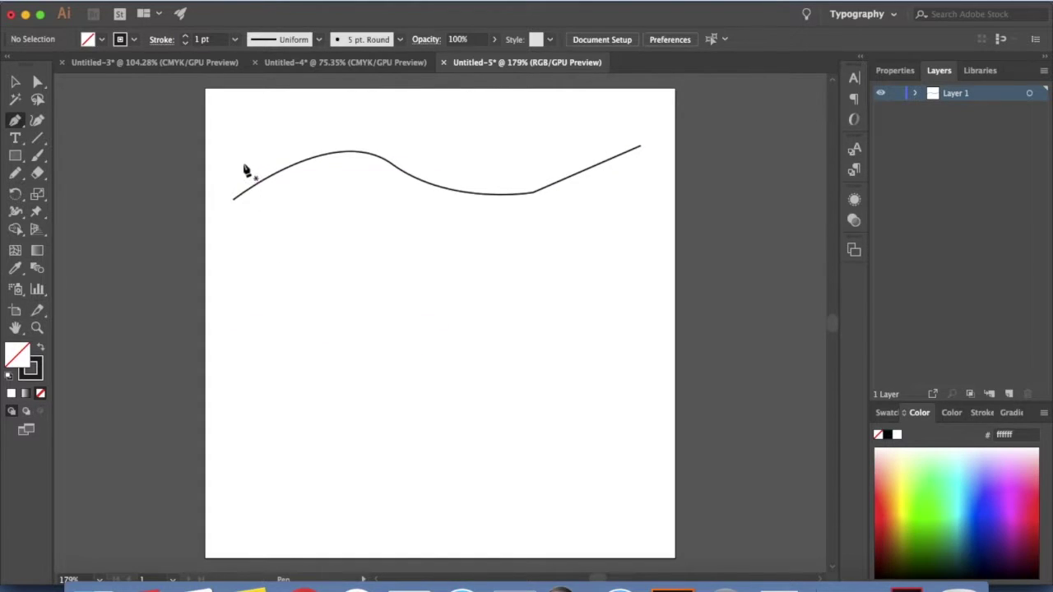
click(235, 156)
drag(379, 220, 471, 222)
drag(639, 147, 634, 216)
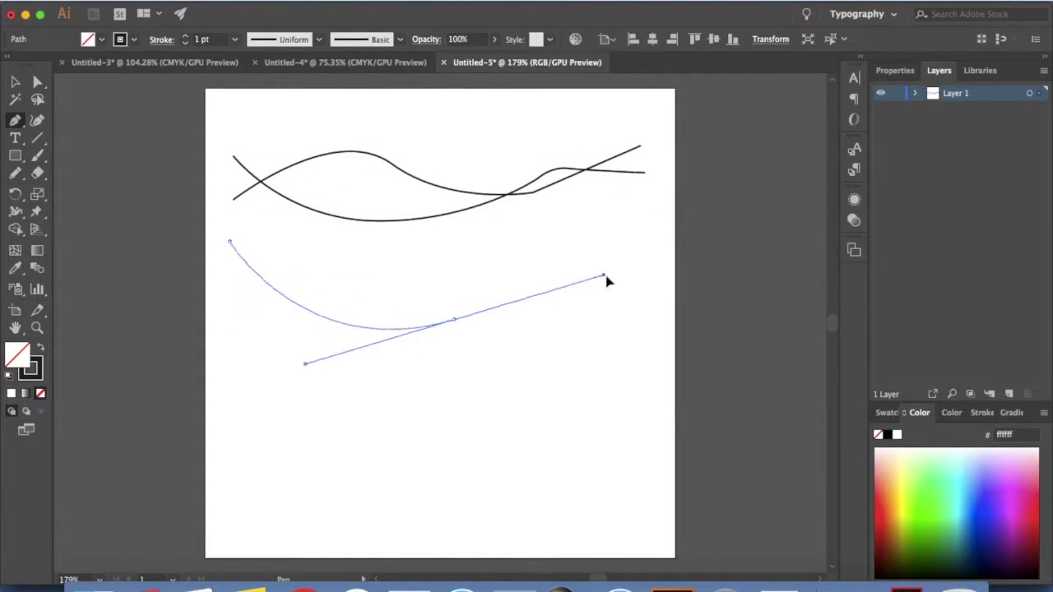
drag(658, 306, 670, 211)
Draw two more separate wavy paths across the middle of the artboard, crossing each other and the third path.
click(650, 242)
drag(480, 292, 576, 292)
click(191, 227)
super+click(245, 353)
click(245, 348)
drag(455, 256, 604, 246)
click(674, 295)
super+click(693, 298)
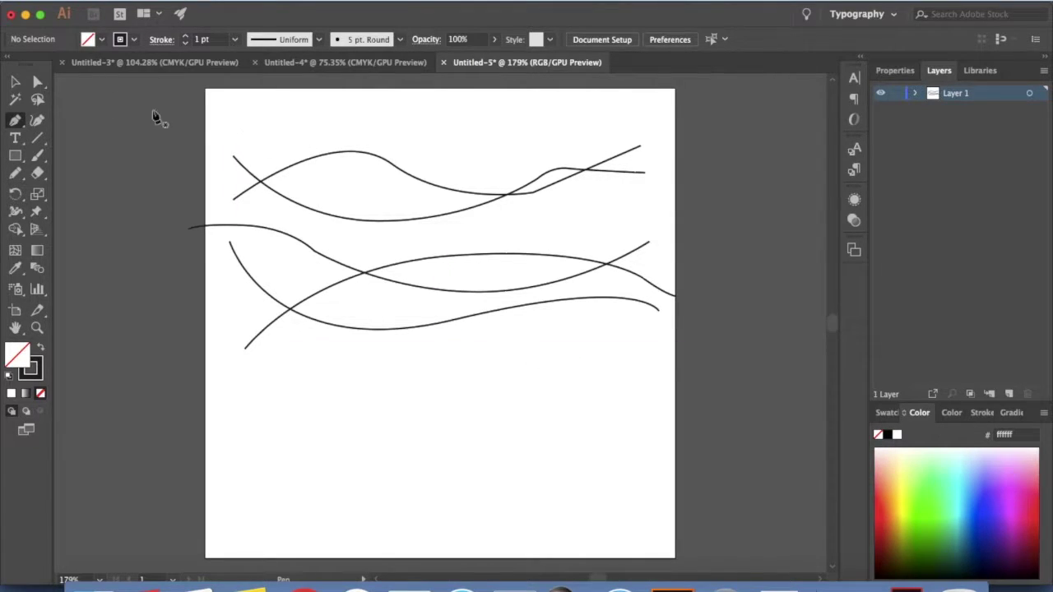
Select all five wavy paths and make a blend from them.
click(14, 84)
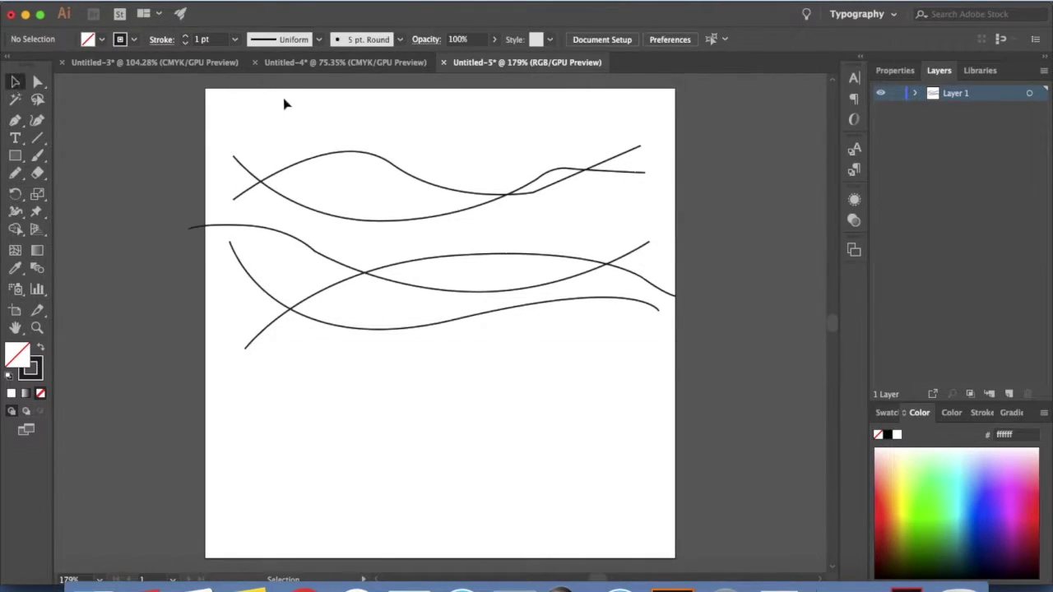
mouse_move(232, 119)
mouse_down()
mouse_move(371, 348)
mouse_move(723, 398)
mouse_up()
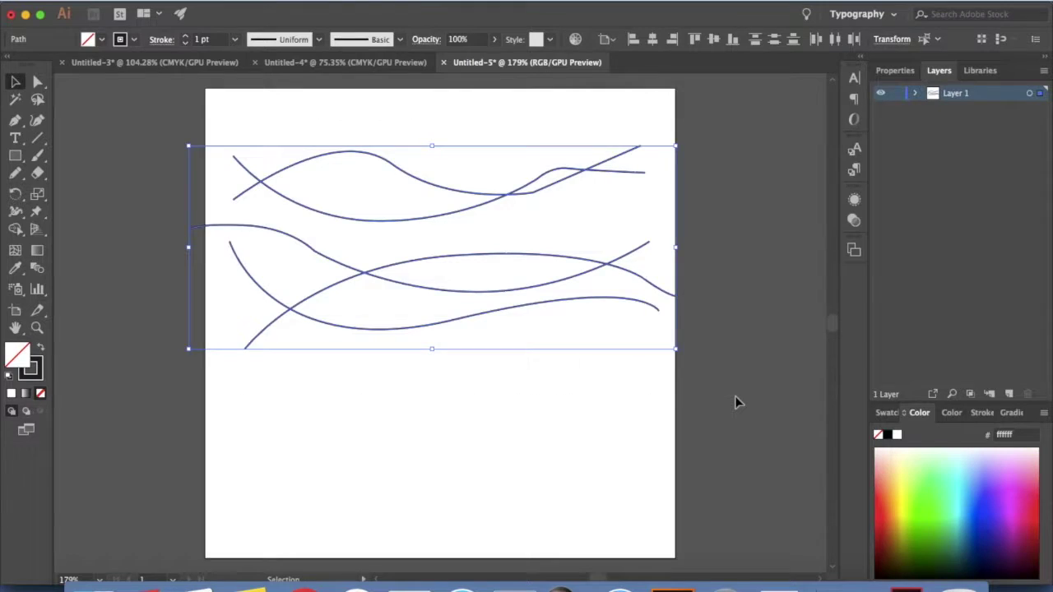
mouse_move(204, 8)
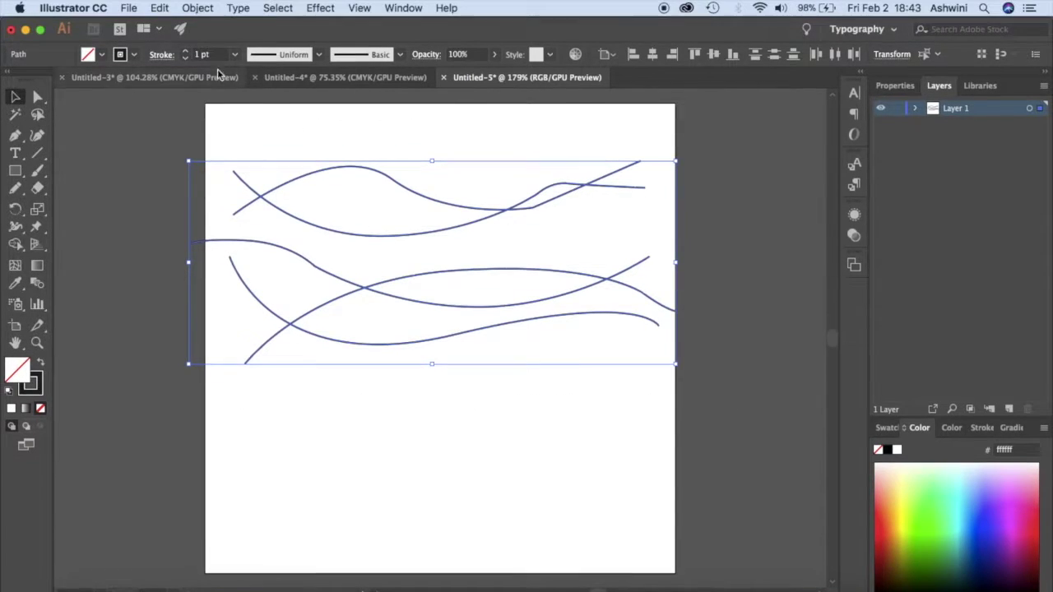
click(197, 8)
mouse_move(316, 363)
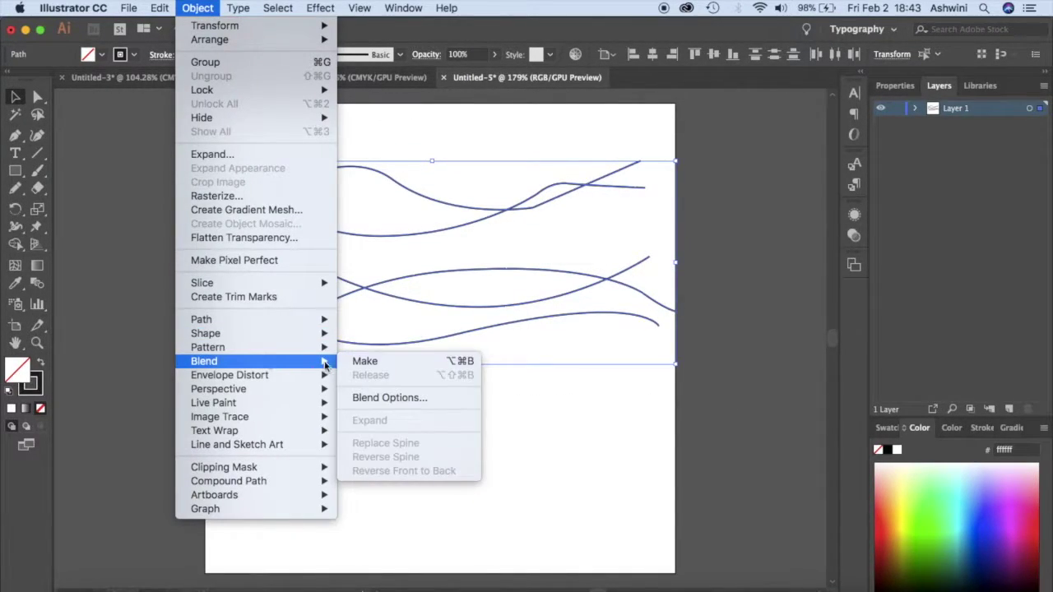
click(381, 362)
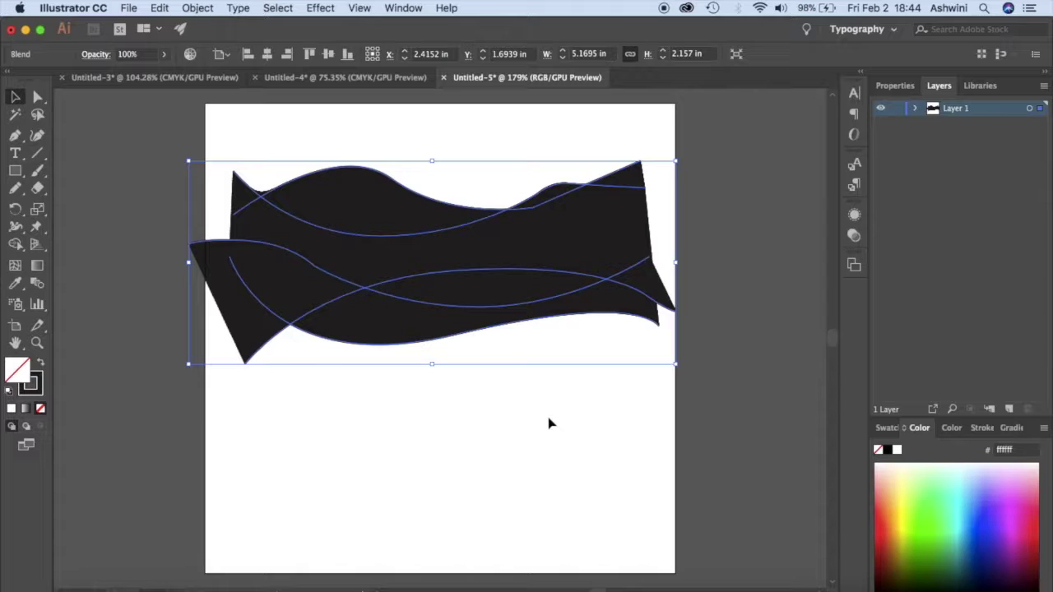
Open the blend's options, move the dialog clear of the artwork, and turn on the preview.
click(165, 8)
mouse_move(195, 8)
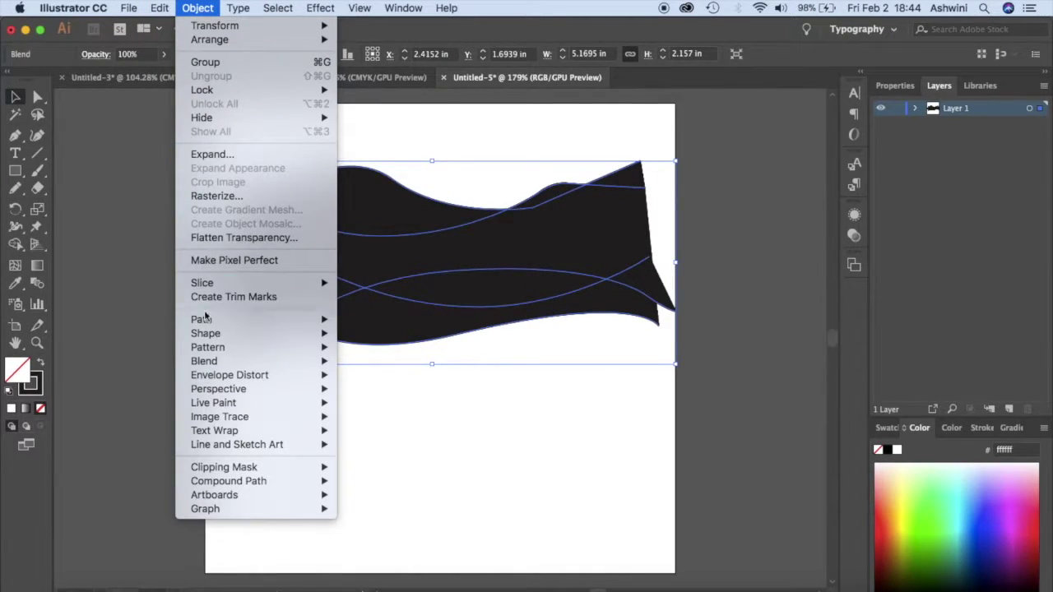
mouse_move(329, 362)
click(387, 398)
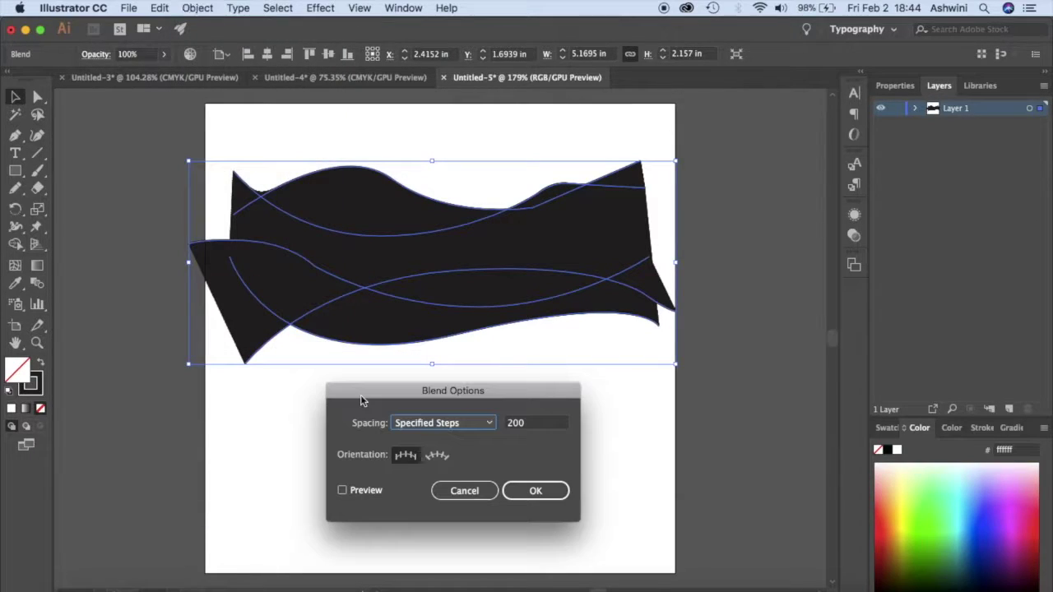
drag(489, 395, 598, 368)
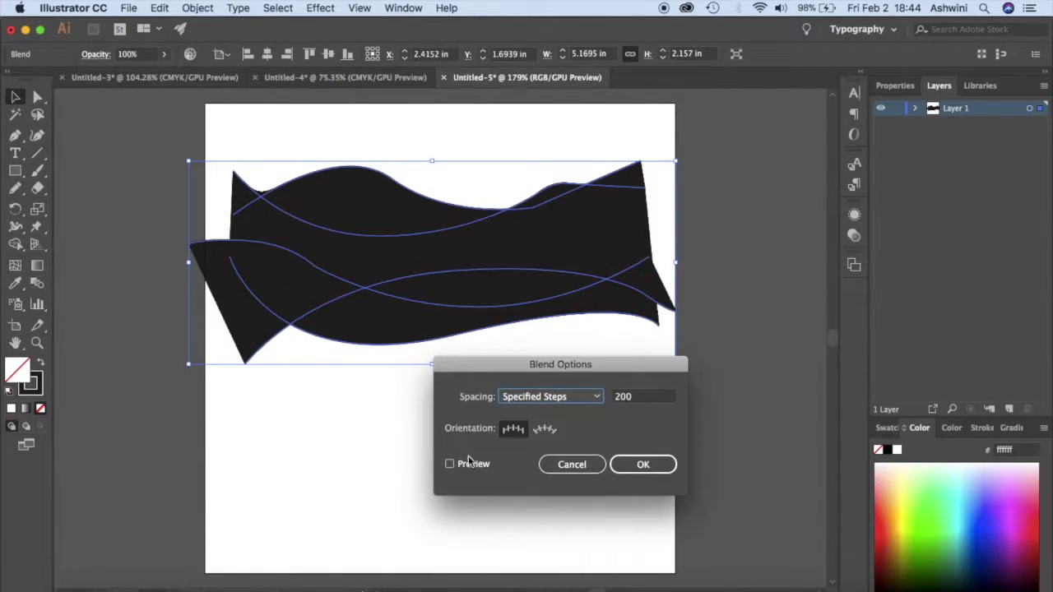
click(449, 463)
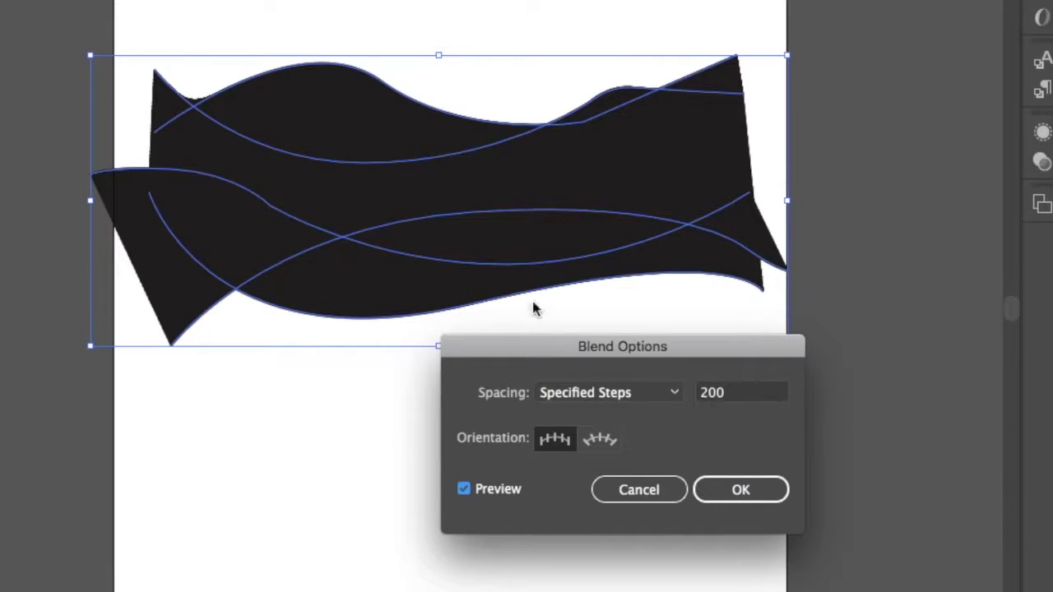
Preview the blend with 10 specified steps, trying the Align to Path orientation and returning to Align to Page.
click(674, 394)
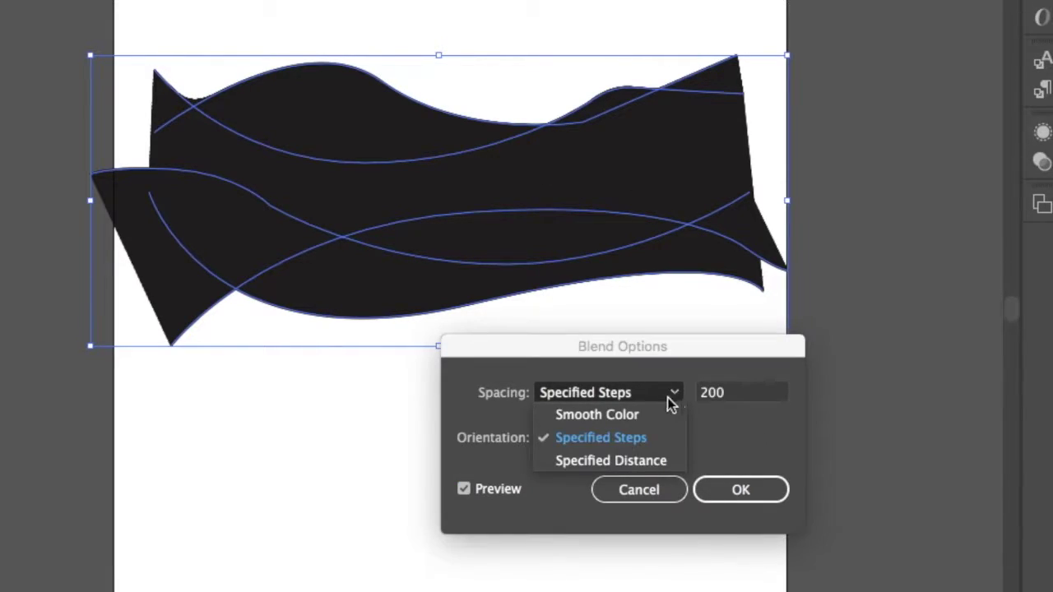
click(632, 444)
drag(750, 395, 674, 396)
text(10)
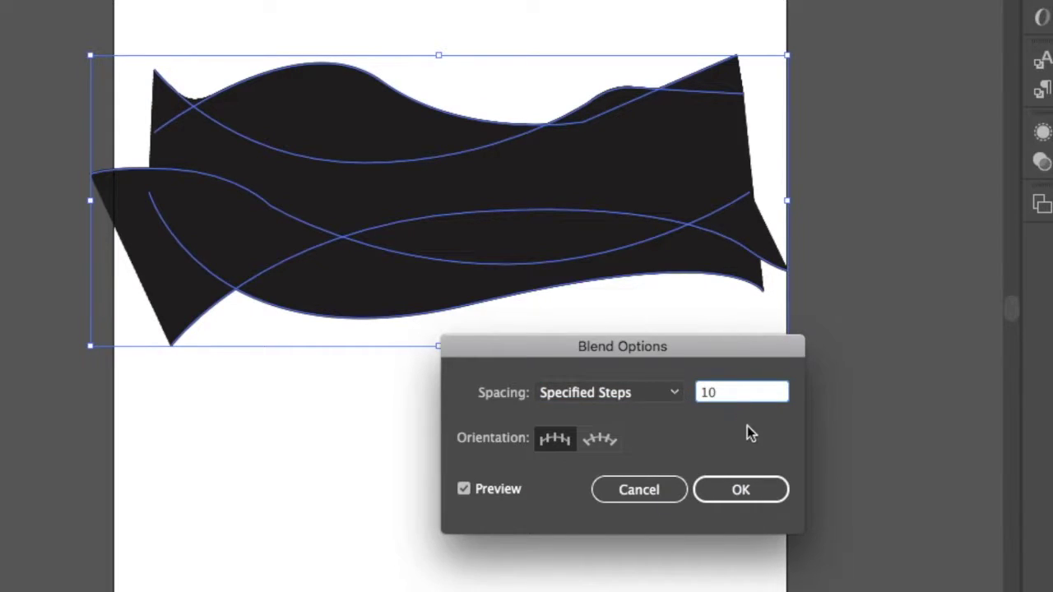
click(609, 441)
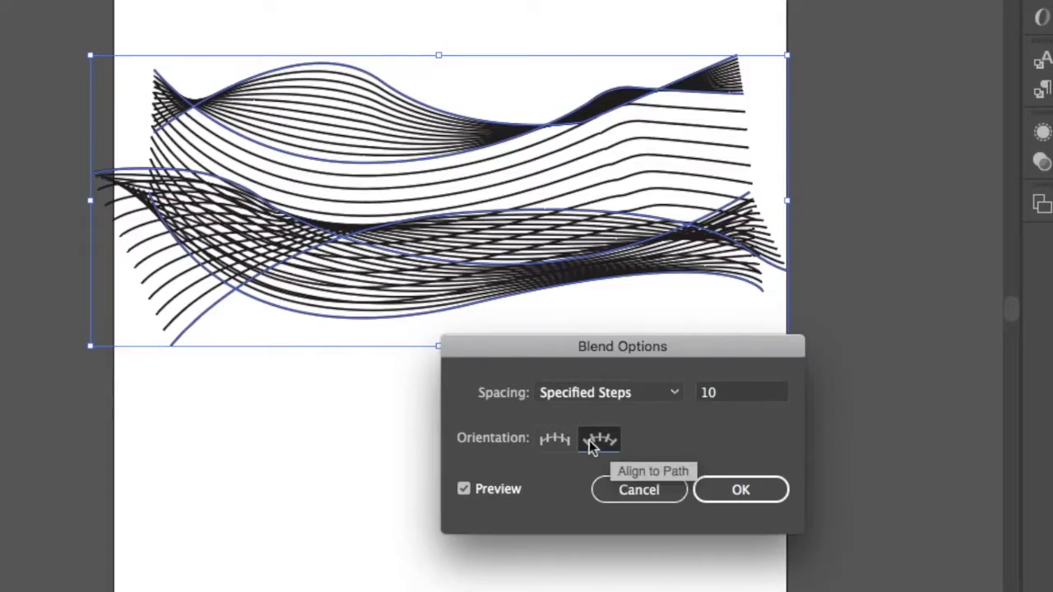
click(556, 442)
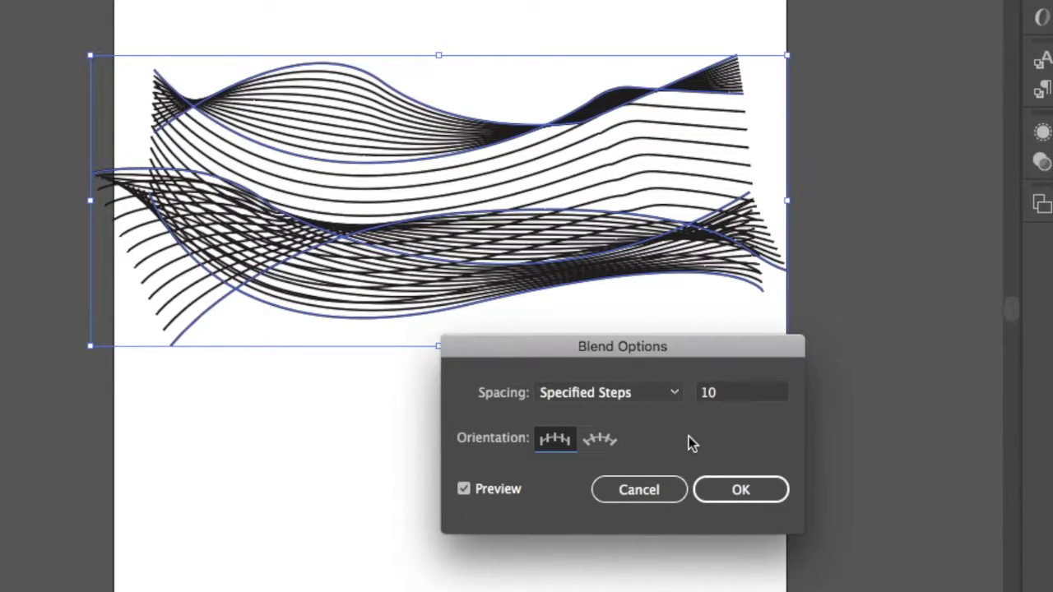
Preview the blend with 20 specified steps in both the Align to Path and Align to Page orientations.
double_click(709, 393)
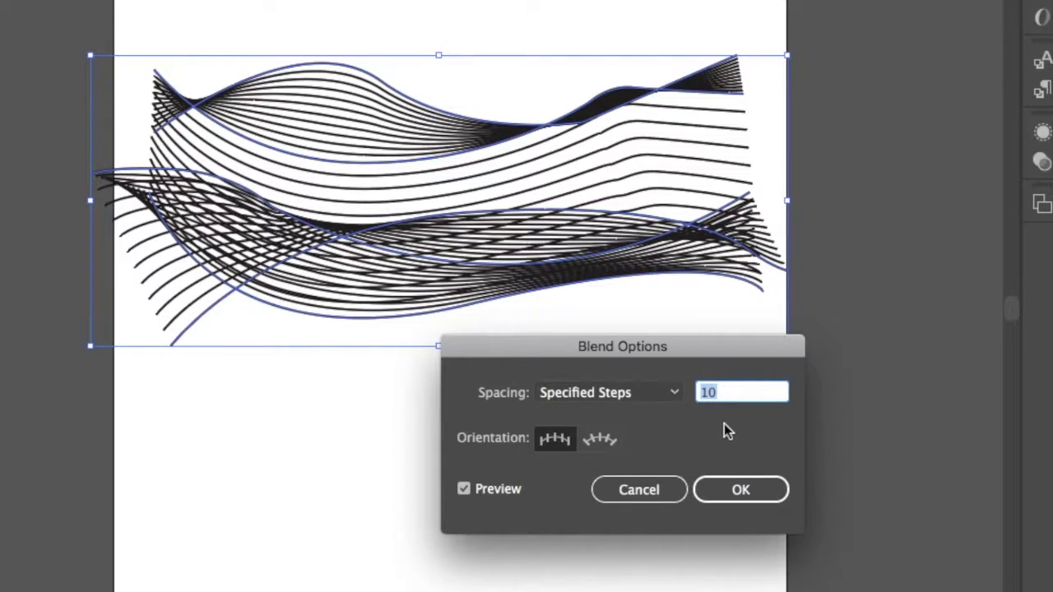
text(20)
click(594, 440)
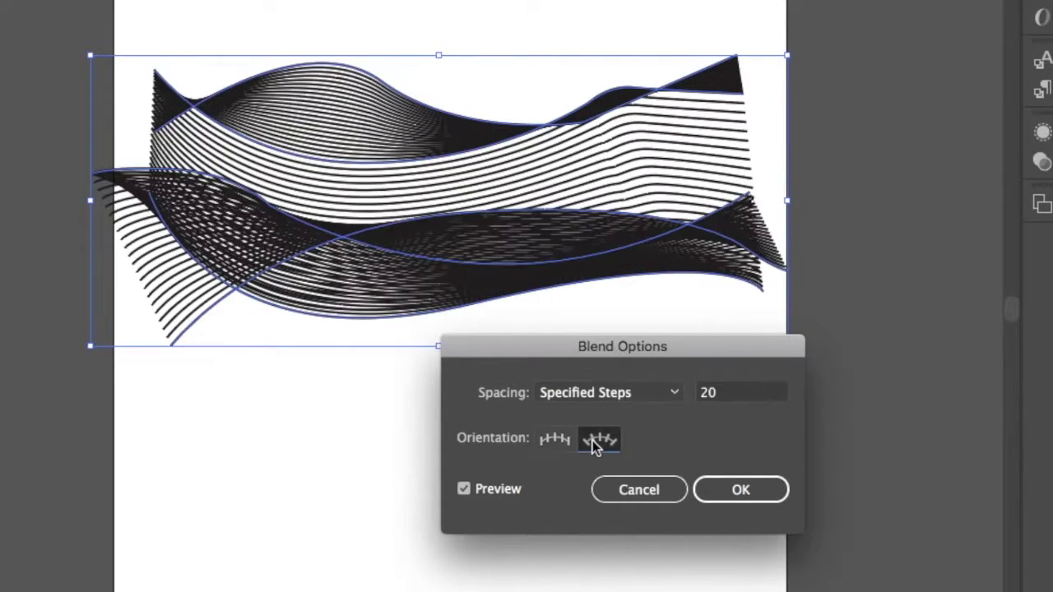
click(557, 444)
Set the blend to 40 specified steps with Align to Page orientation, apply the options and deselect the artwork.
double_click(727, 393)
text(40)
click(608, 442)
click(554, 442)
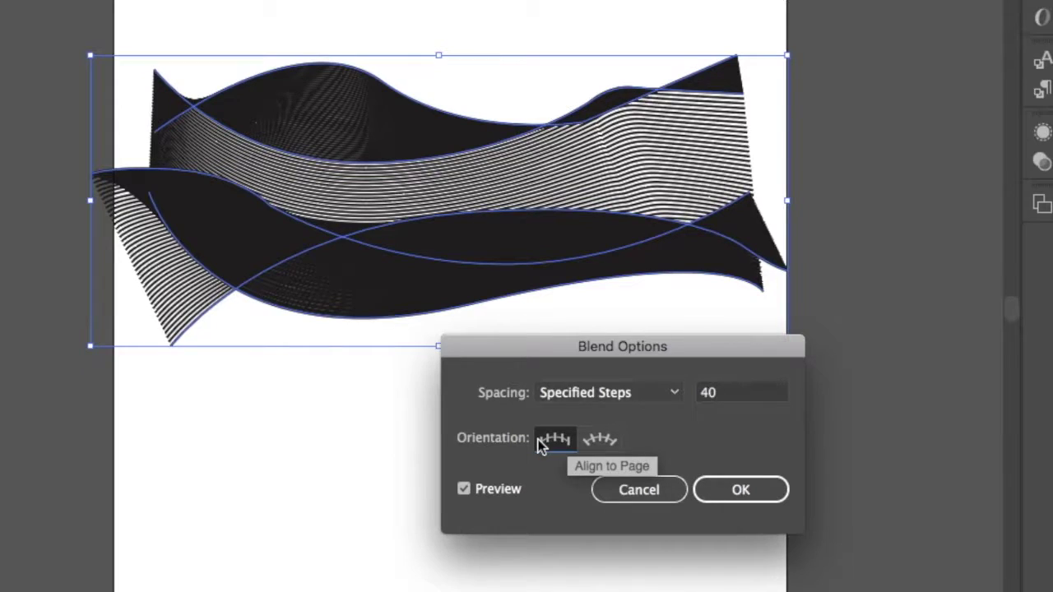
click(727, 494)
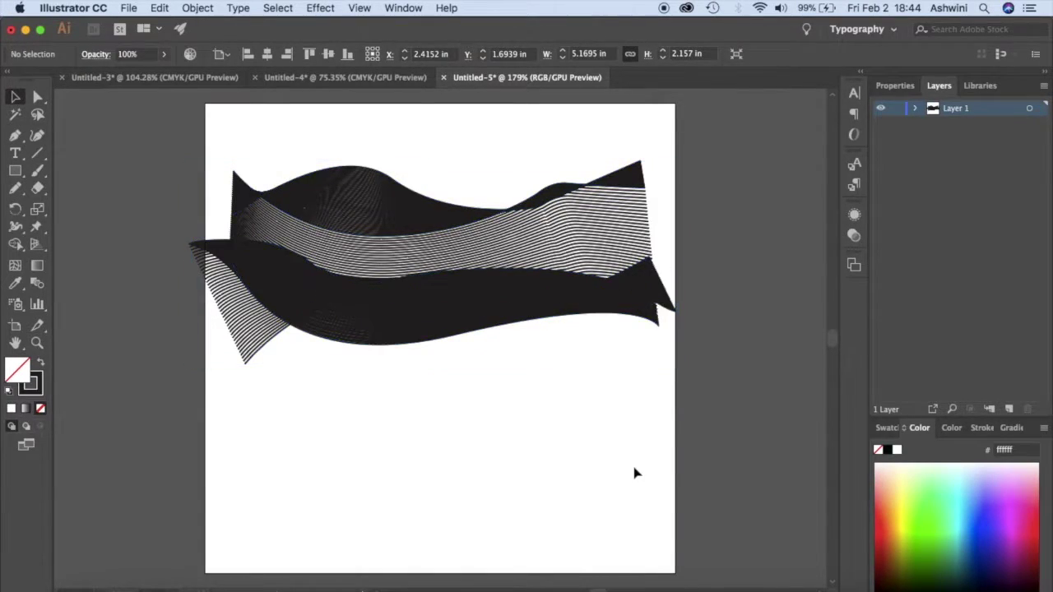
click(634, 473)
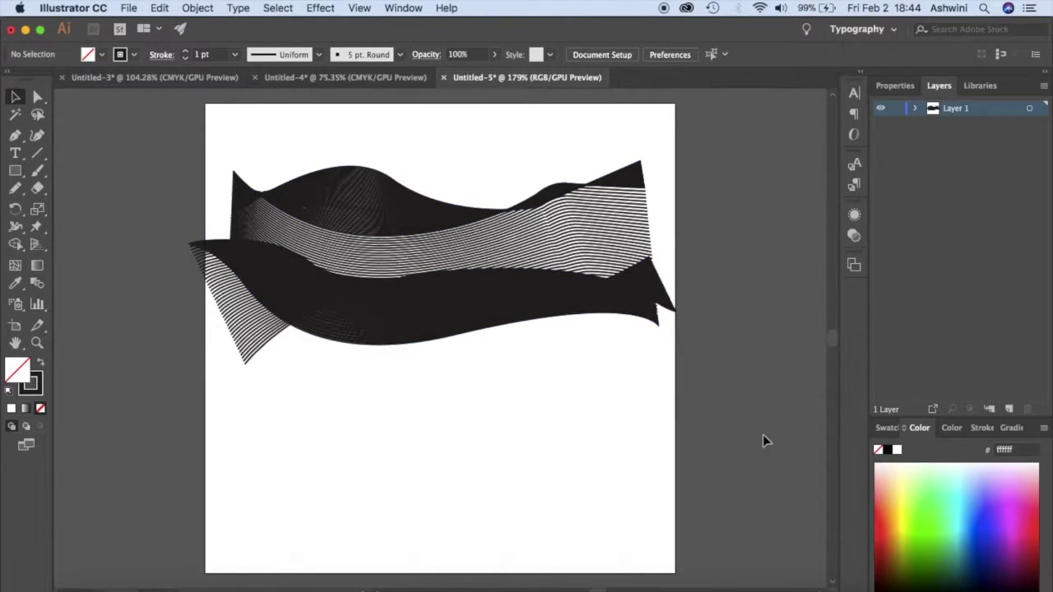
Direct-select the uppermost wavy path in the blend and color its stroke #EB4960 from the PalJun3 library's cute theme.
click(563, 288)
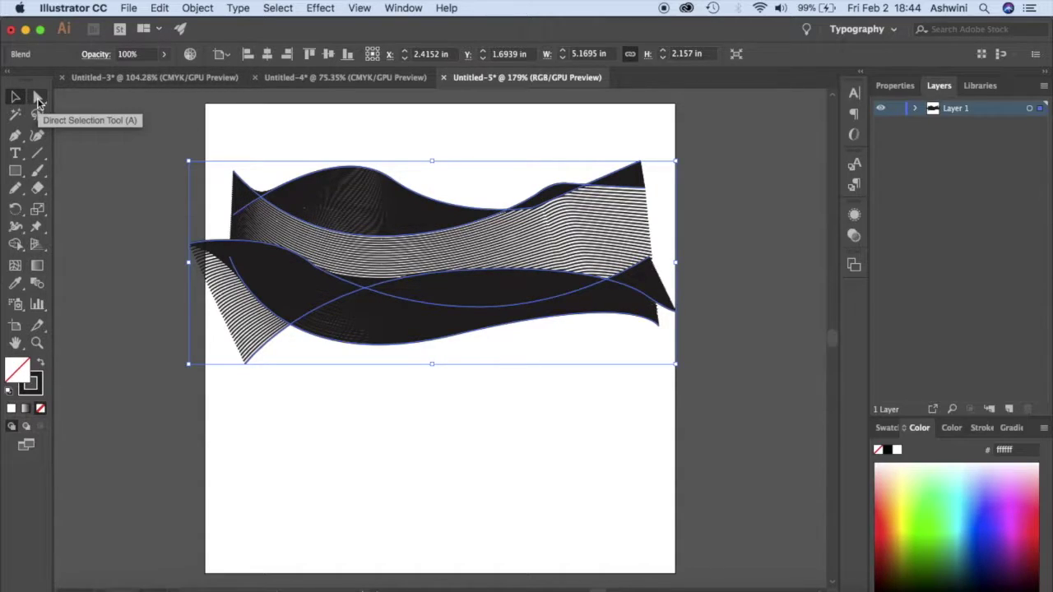
click(37, 97)
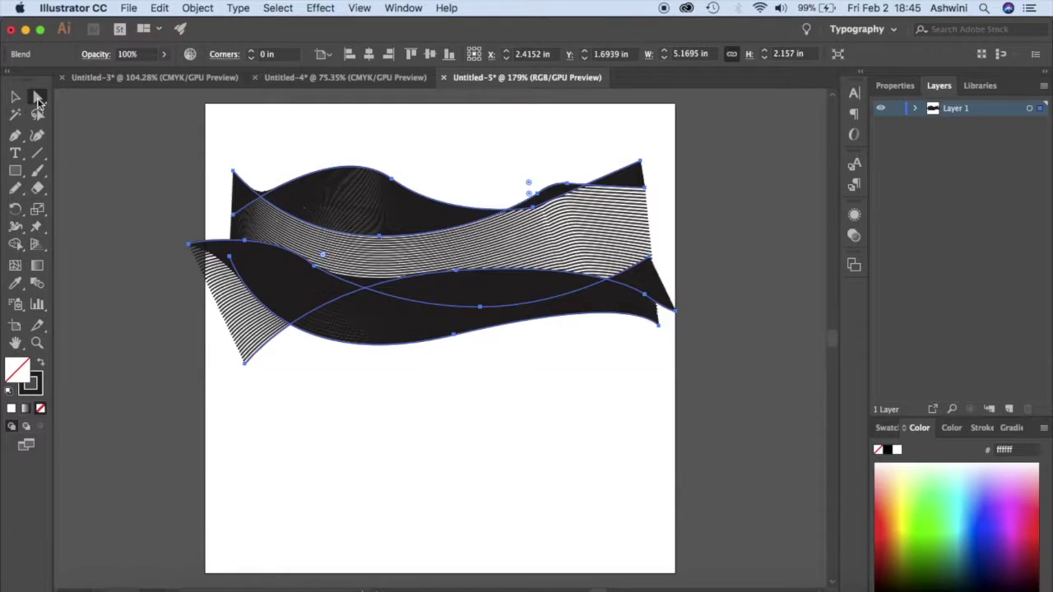
click(504, 379)
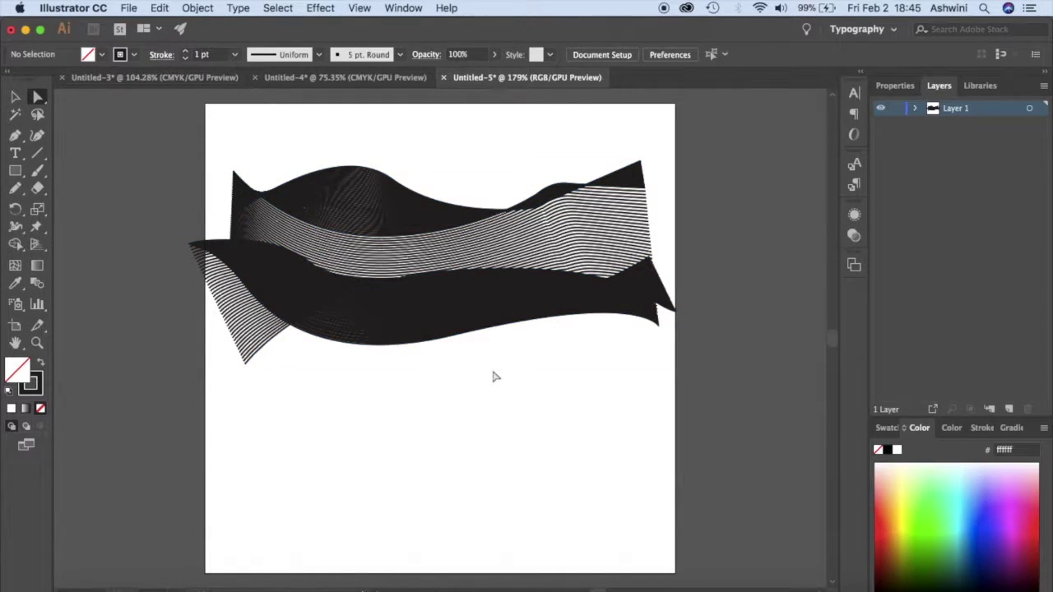
click(356, 172)
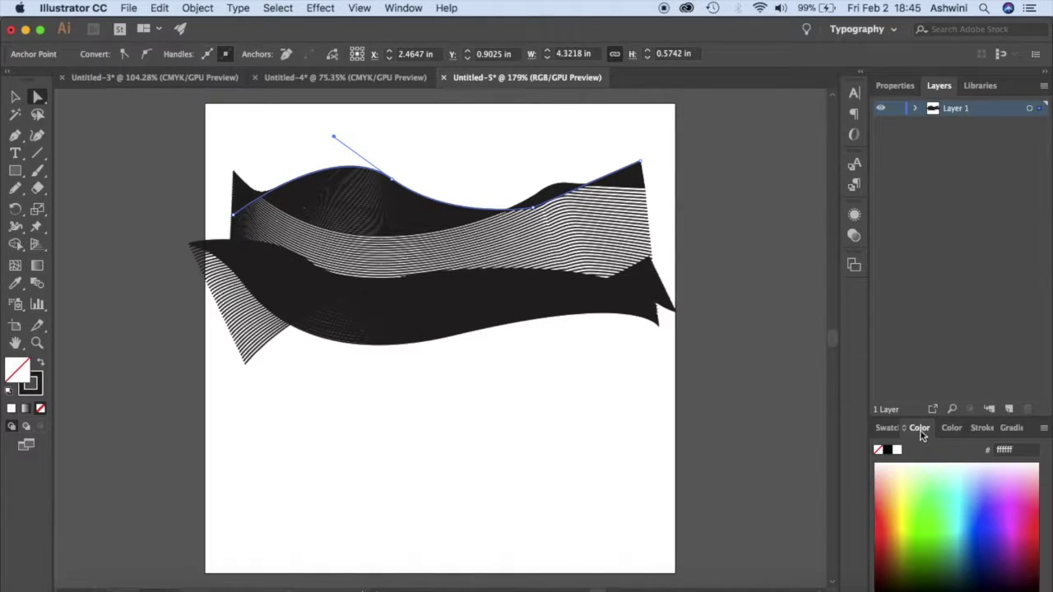
click(404, 9)
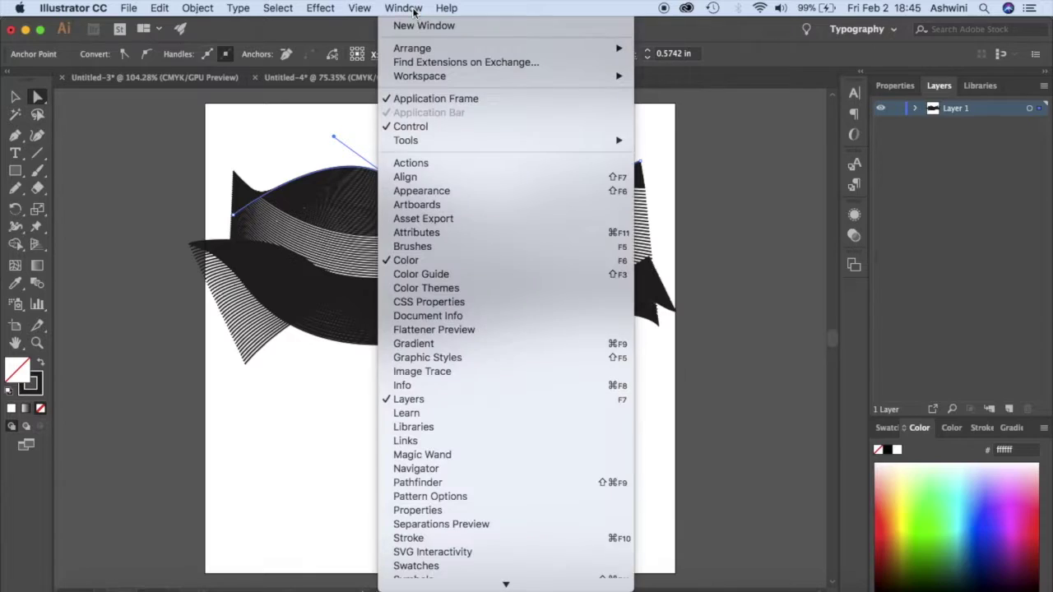
click(423, 262)
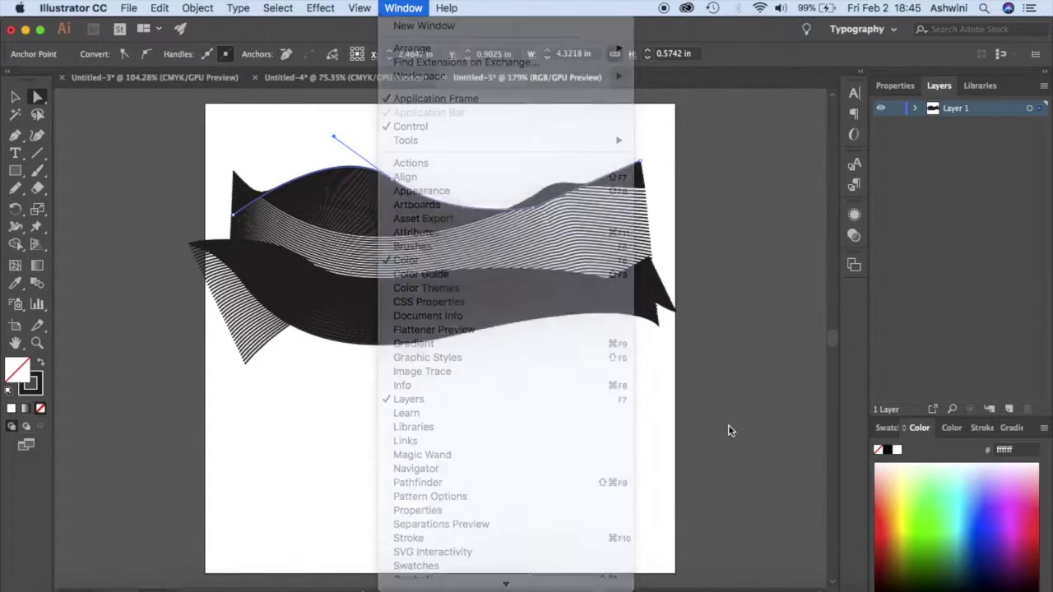
click(986, 87)
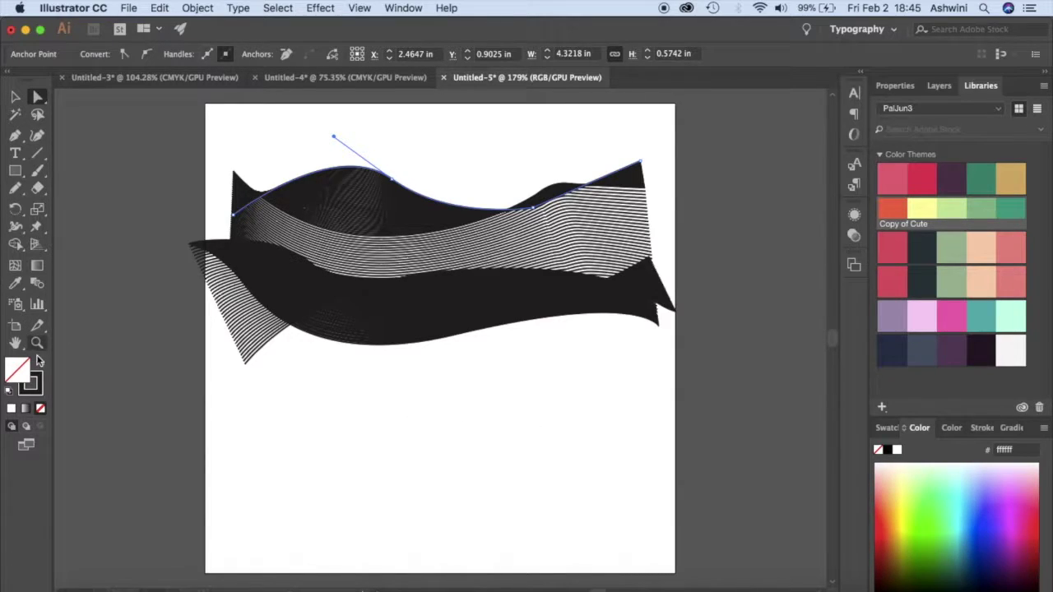
click(392, 197)
click(392, 198)
click(40, 390)
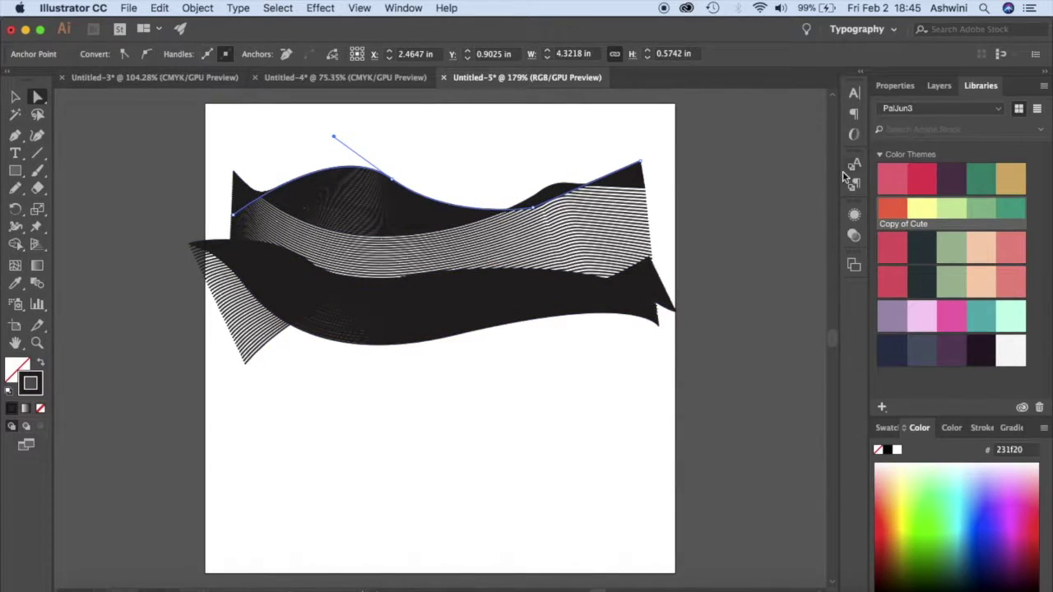
click(897, 248)
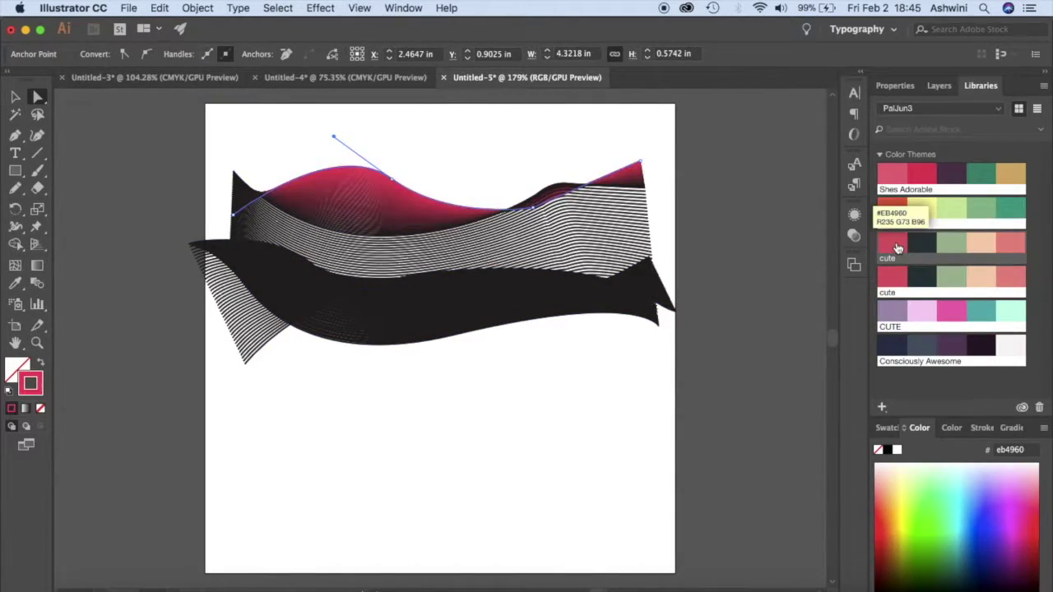
Color the second path's stroke #27363B, the lower crossing path's green and the lowest path's #FDCEAA from the cute themes.
click(421, 241)
click(422, 235)
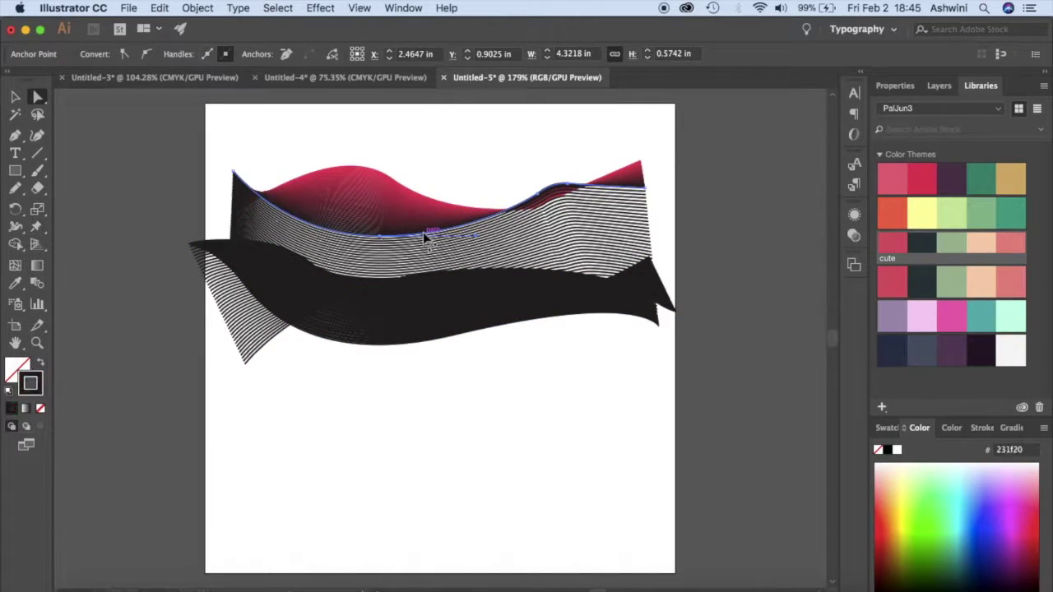
click(455, 237)
click(419, 273)
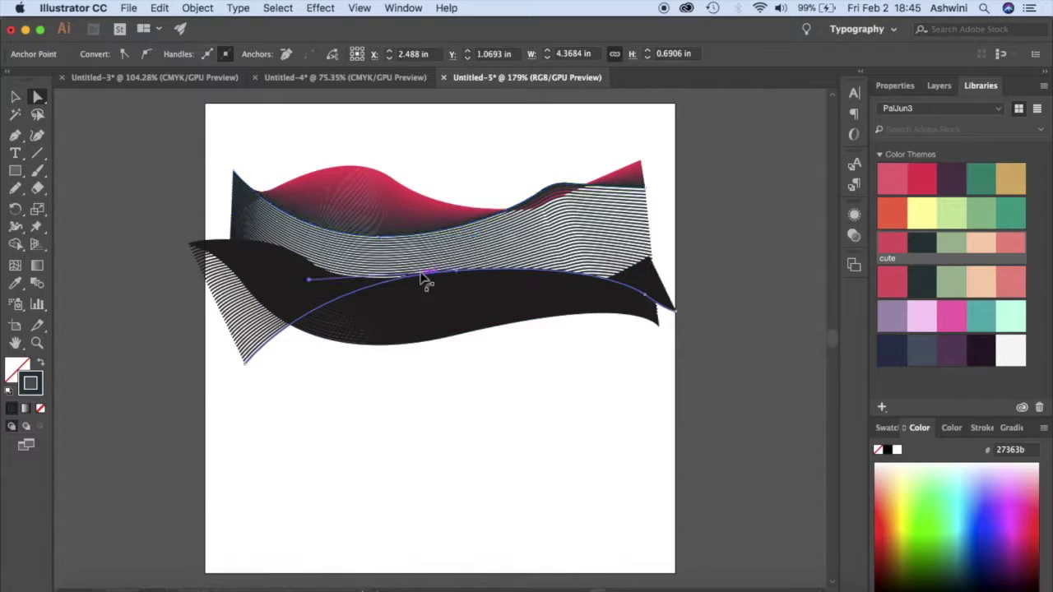
click(953, 244)
click(353, 345)
click(979, 277)
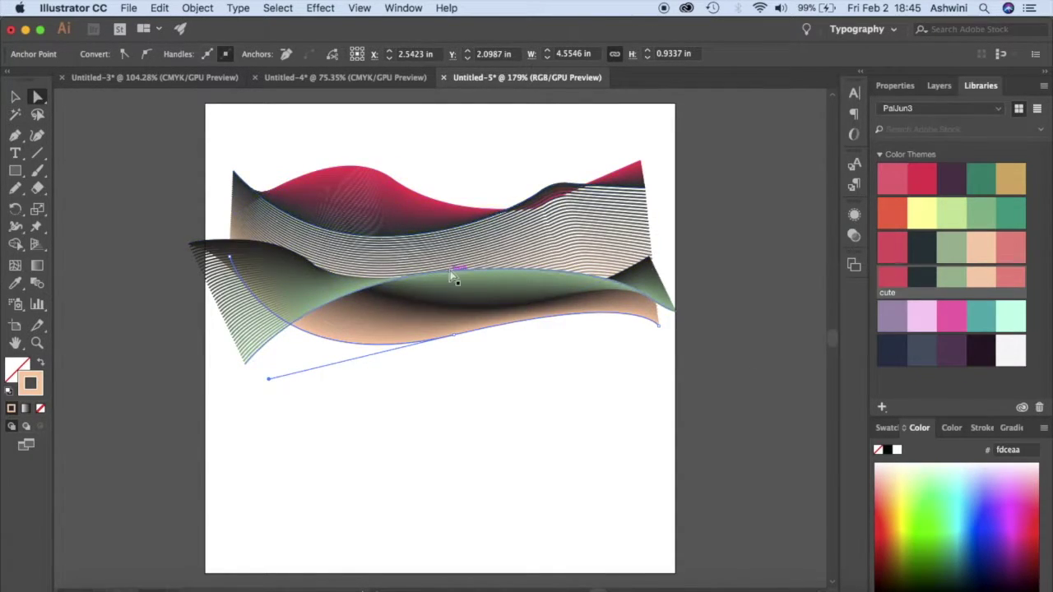
Color the second path and the remaining black middle path #F4837D, deselect, and fit the artboard in the window.
scroll(241, 317, up, 3)
click(1012, 246)
scroll(461, 329, down, 4)
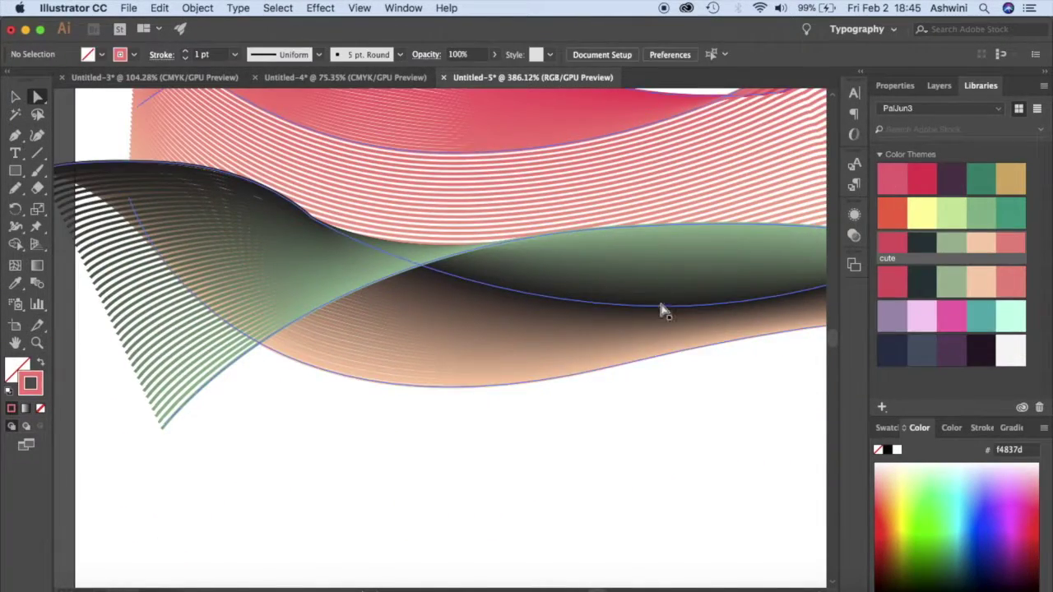
click(660, 474)
key(super+0)
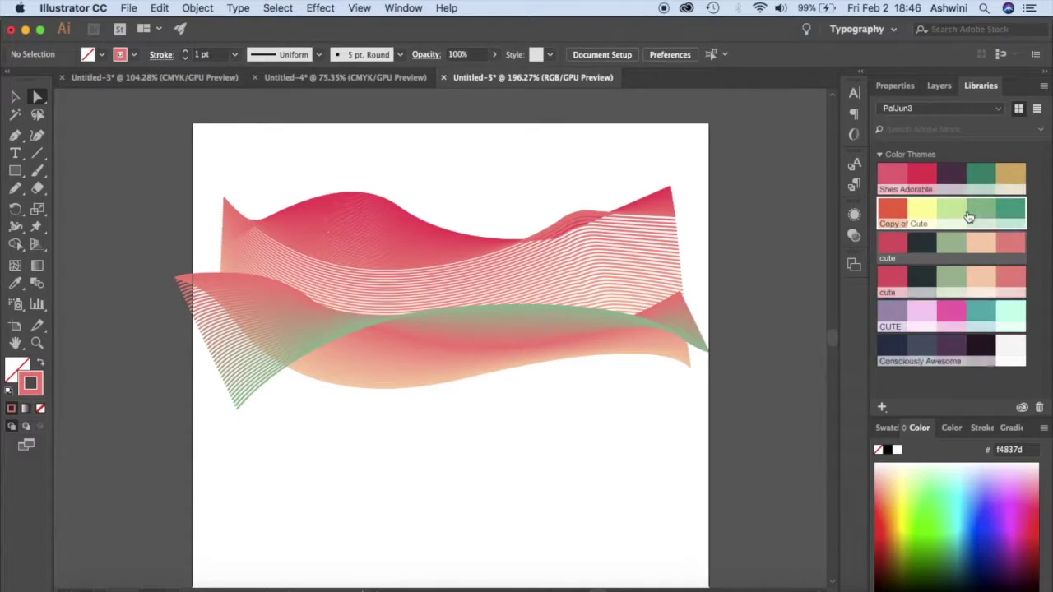
Switch to the My Library collection and browse its color themes to the one named gradient.
click(953, 110)
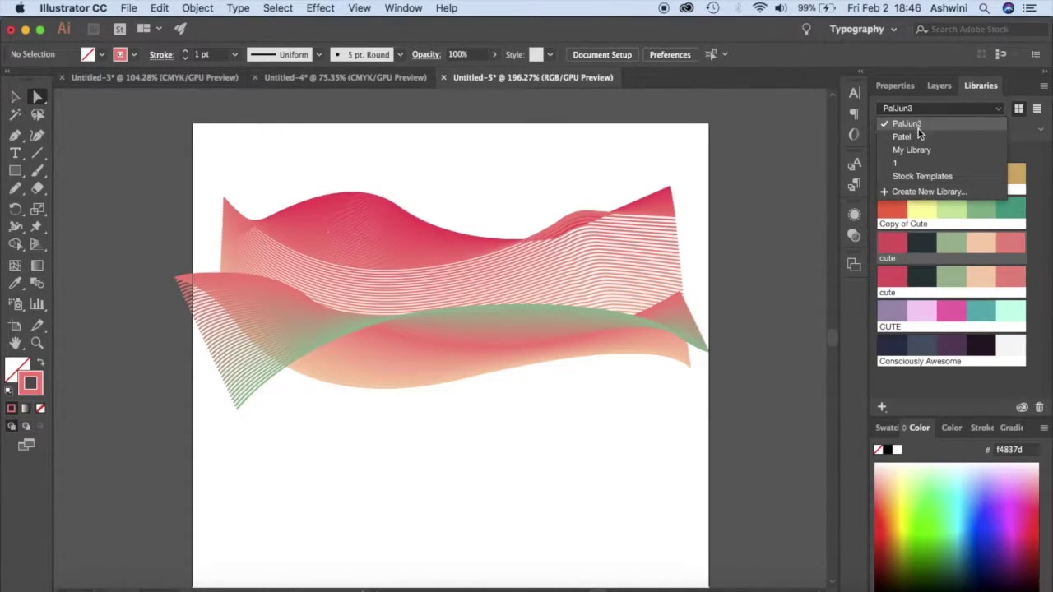
click(919, 136)
click(929, 111)
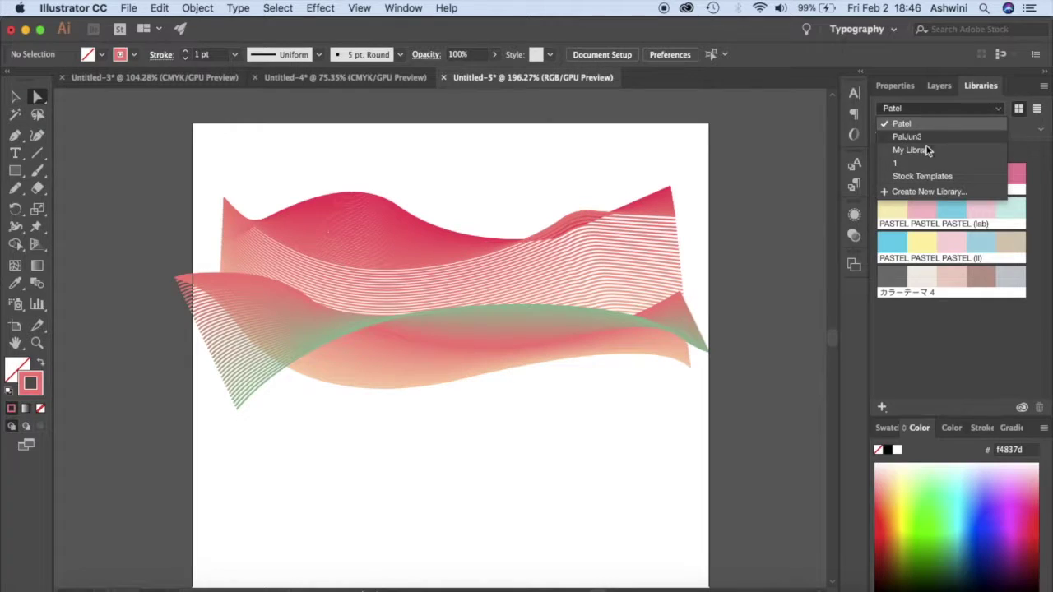
click(927, 150)
scroll(970, 339, down, 15)
scroll(971, 340, down, 5)
scroll(971, 340, up, 3)
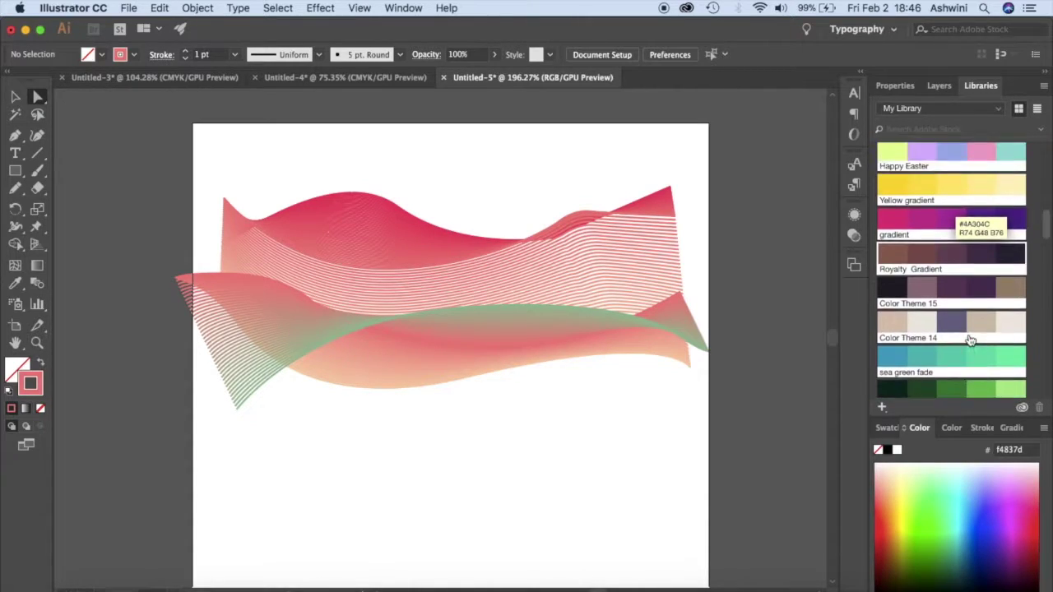
scroll(968, 341, up, 1)
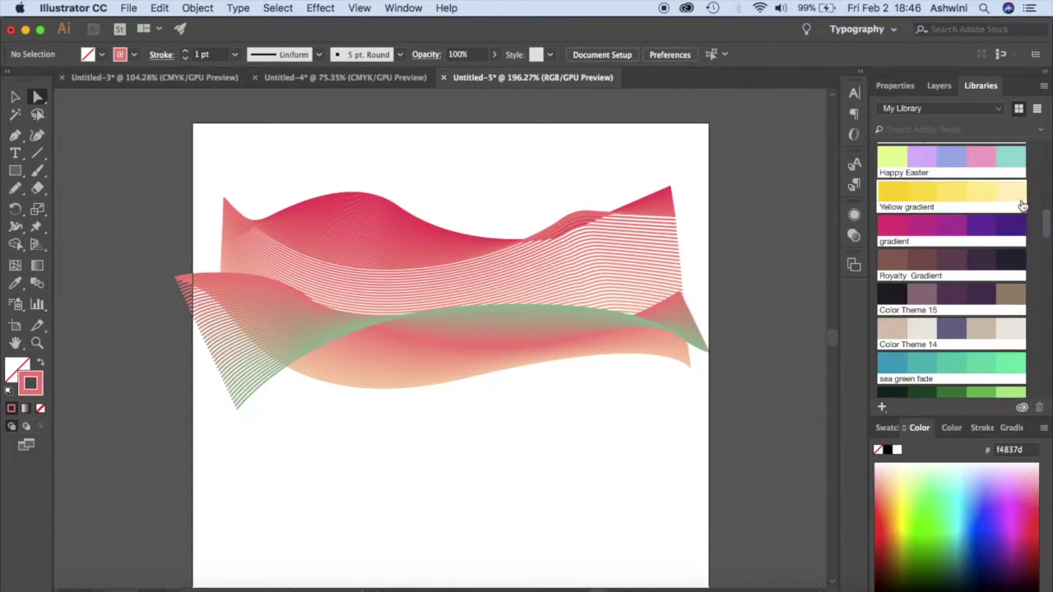
Color the uppermost path's stroke #59028D and the second path's stroke purple-magenta from the gradient theme.
click(645, 197)
click(1010, 229)
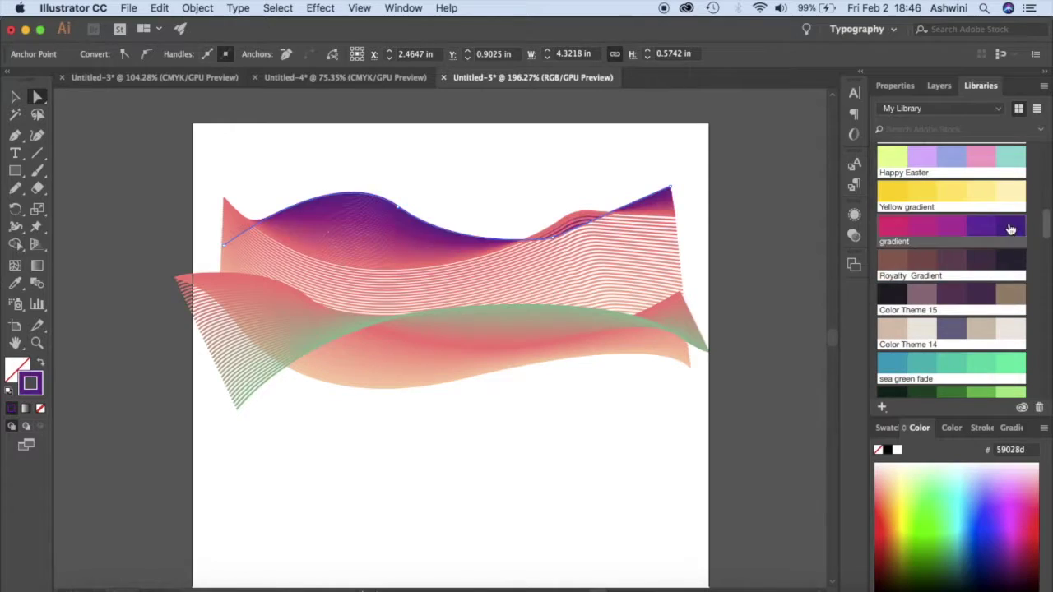
click(674, 217)
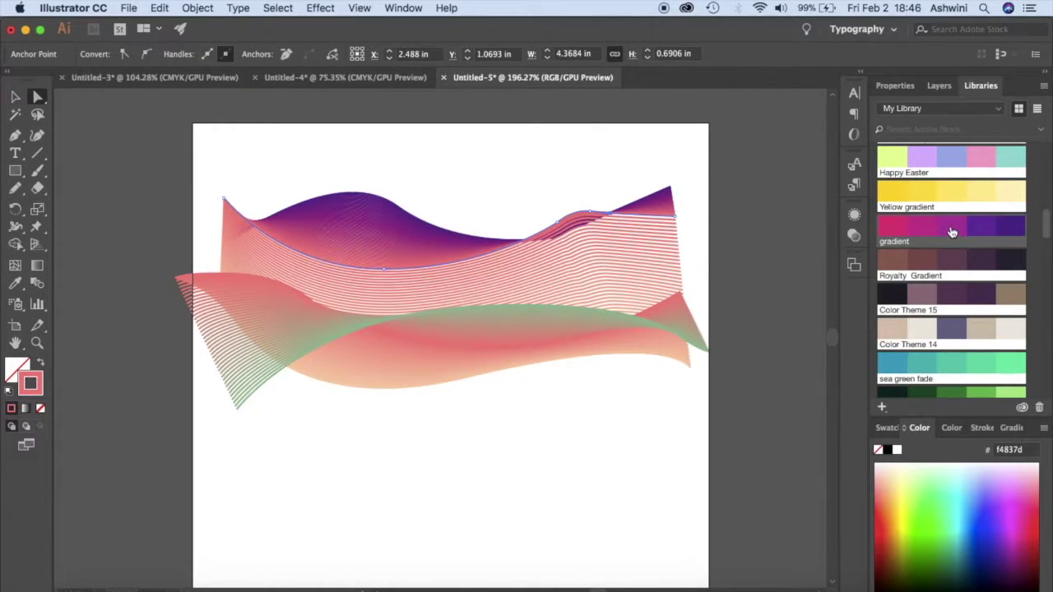
click(951, 233)
Color the middle path's stroke crimson pink and the lower crossing path's stroke #D7008D from the gradient theme.
click(682, 343)
click(682, 342)
click(922, 230)
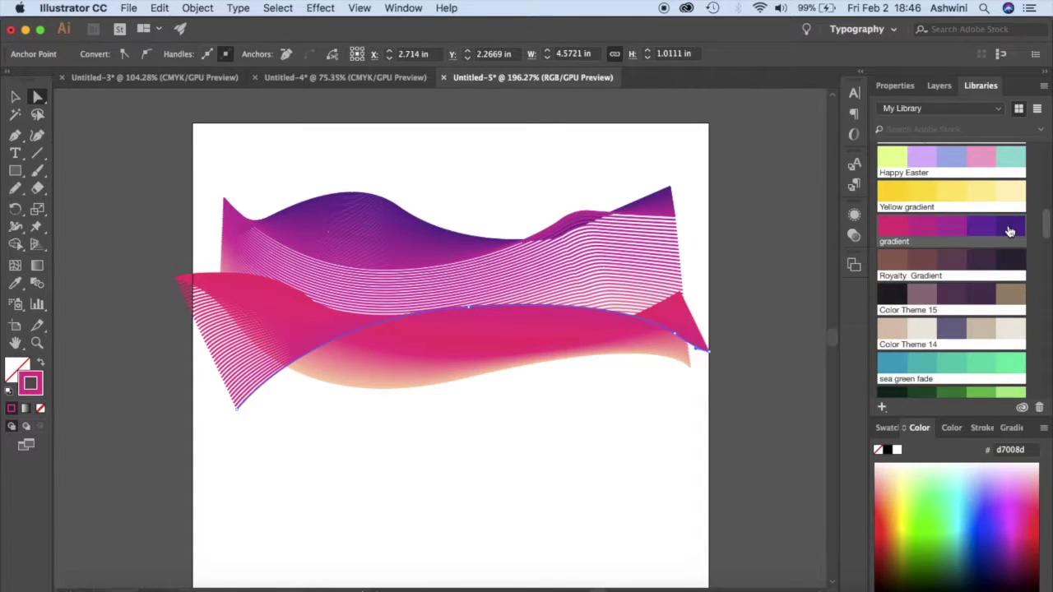
Try gradient theme colors on the lowest path's stroke, and settle on bright yellow #DDFC00 from the color spectrum.
click(670, 364)
click(951, 228)
click(895, 227)
click(907, 526)
Recolor the lower crossing path's stroke orange using the color spectrum.
click(708, 351)
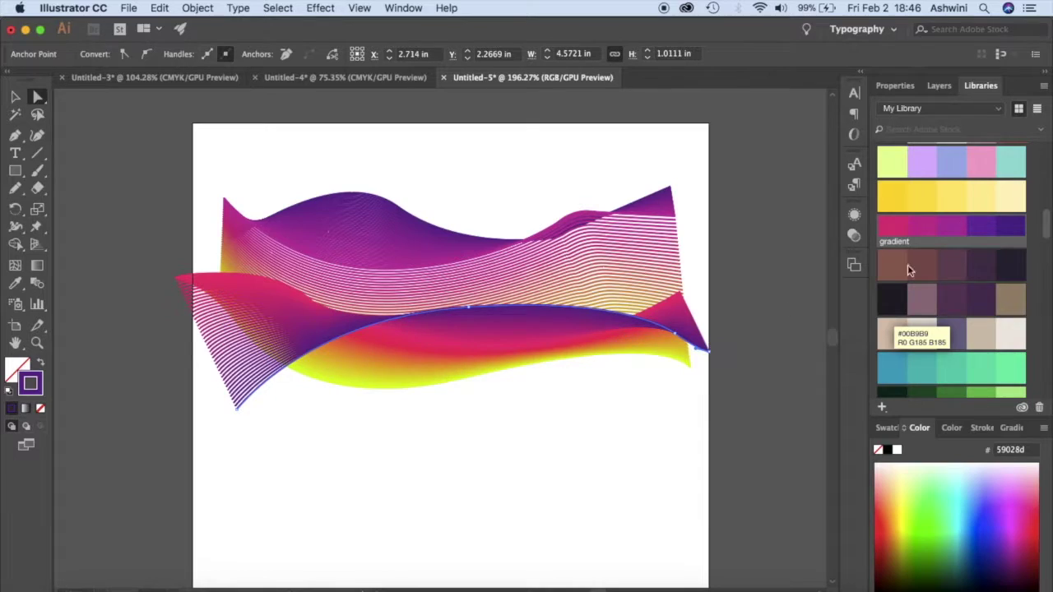
click(909, 196)
click(894, 530)
Recolor the uppermost path's stroke deep blue and the second path's stroke light blue #2ABDFF, and deselect.
click(653, 203)
click(639, 202)
click(650, 201)
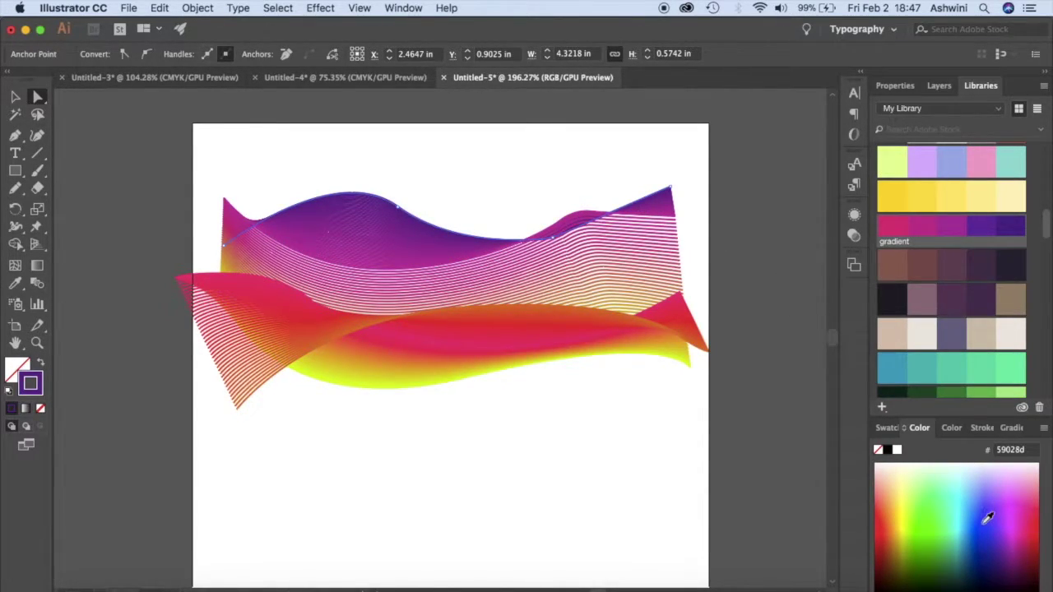
click(968, 505)
key(super+shift+a)
Show all the blend's anchor points and move the lowest path's middle anchor slightly down to deepen its curve.
key(super+a)
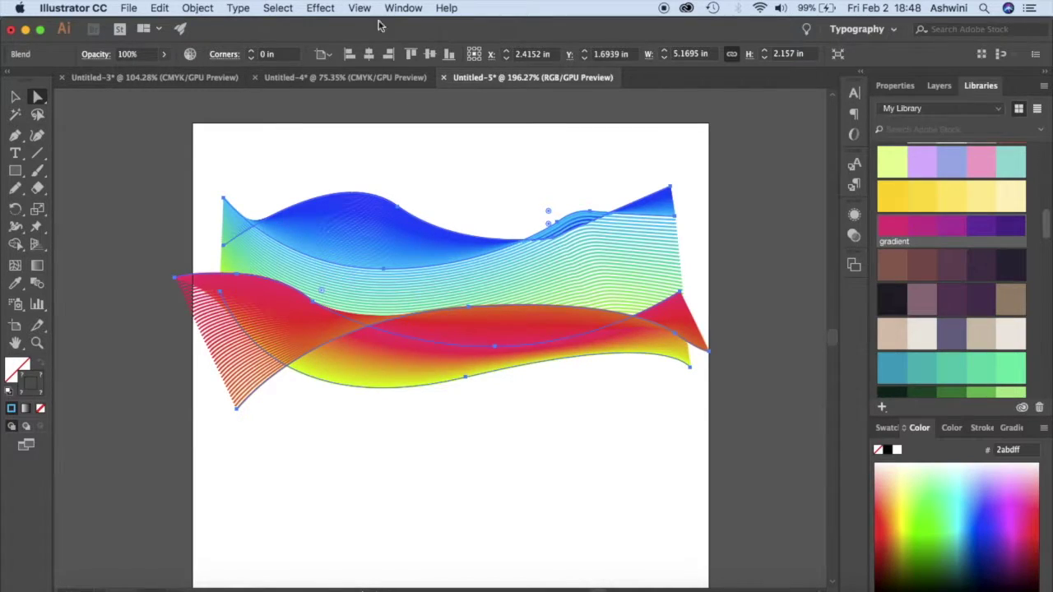
click(466, 383)
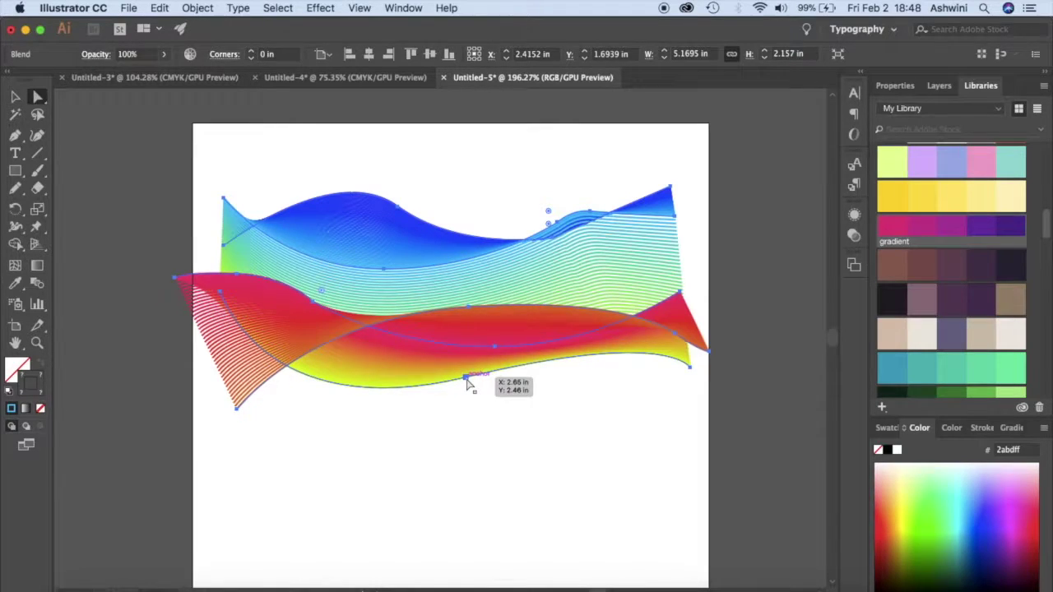
drag(467, 384, 467, 404)
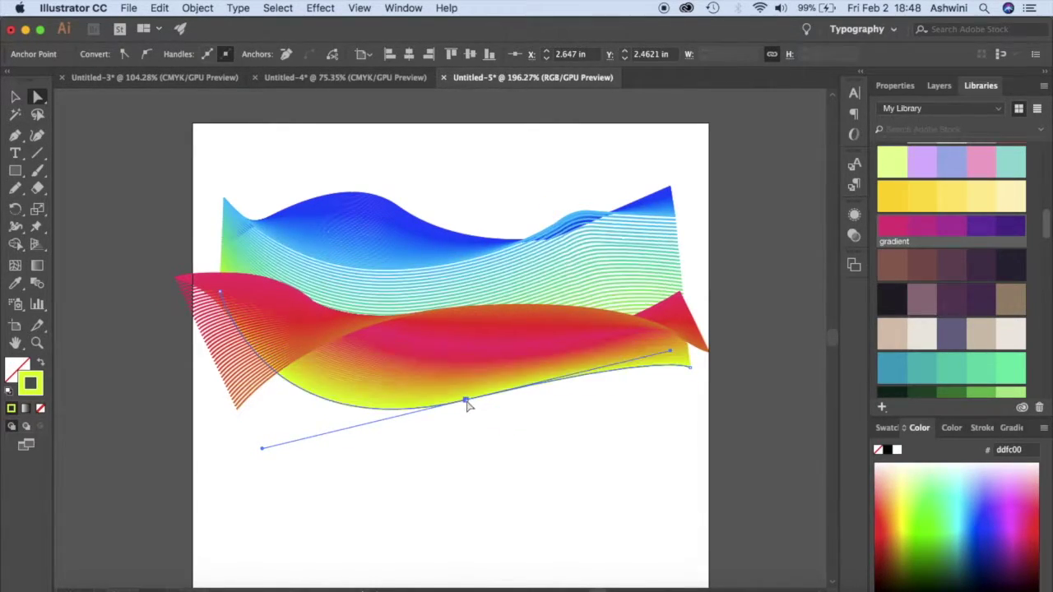
Reshape the crimson path into an S-curve by pulling its middle anchor's left handle downward.
click(465, 401)
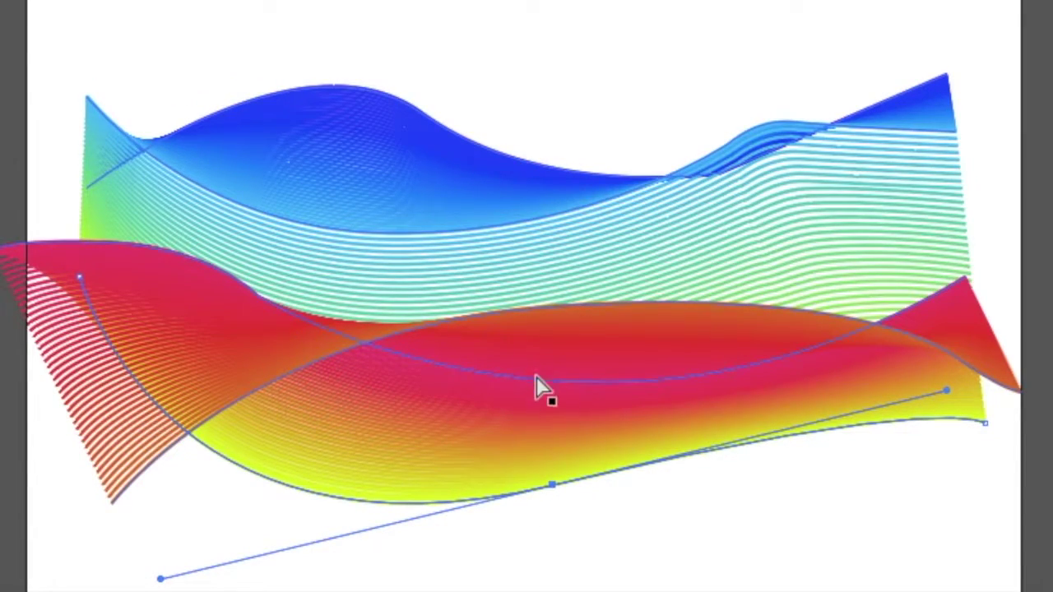
click(457, 350)
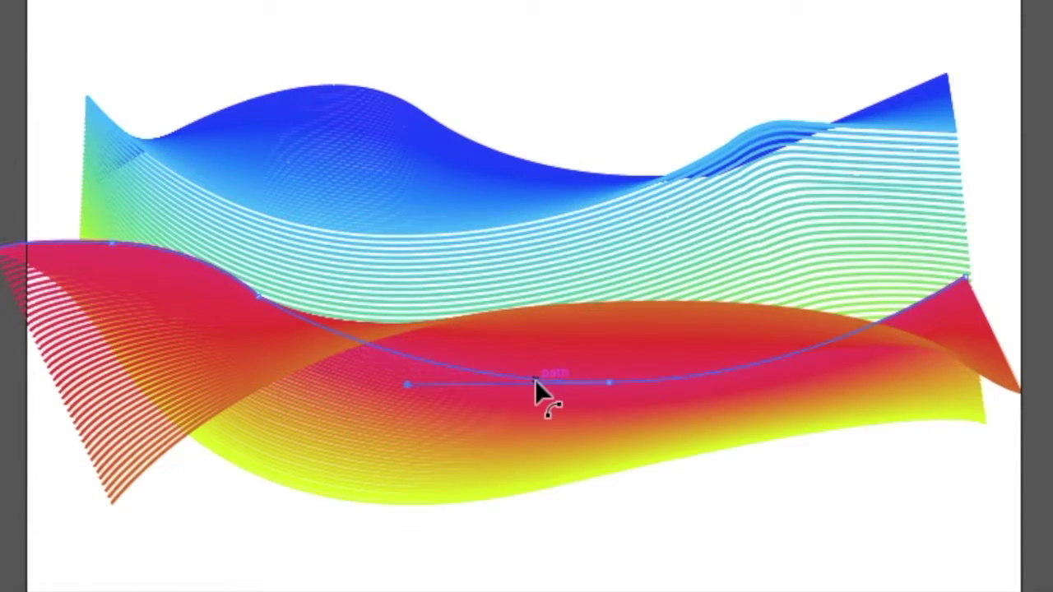
drag(571, 393, 569, 417)
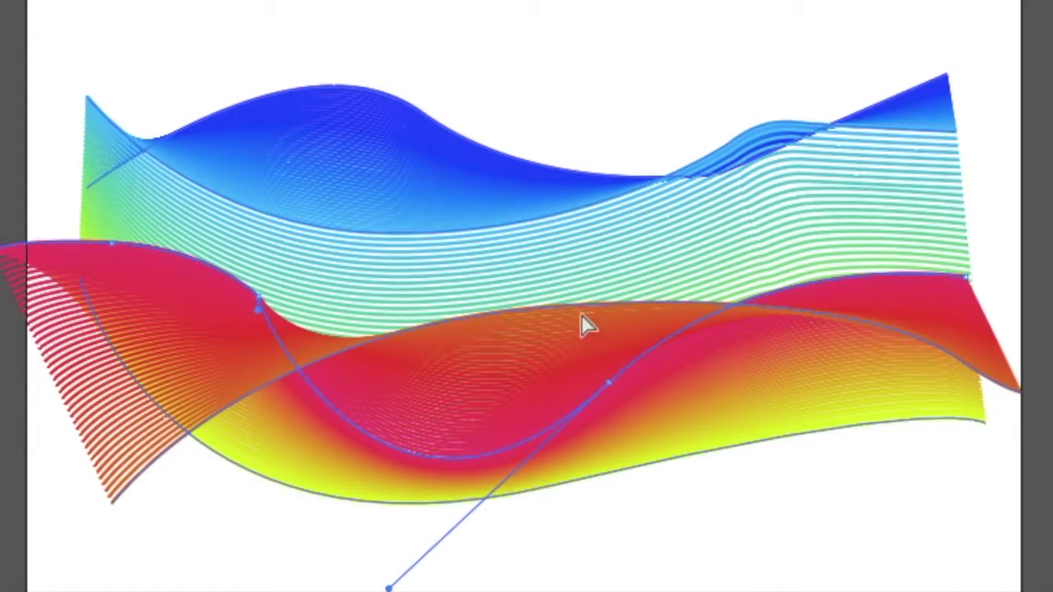
Raise the orange path's middle anchor and tilt its right handle upward to steepen the curve.
key(ctrl+a)
click(558, 305)
drag(558, 303, 560, 275)
click(560, 307)
drag(871, 255, 853, 175)
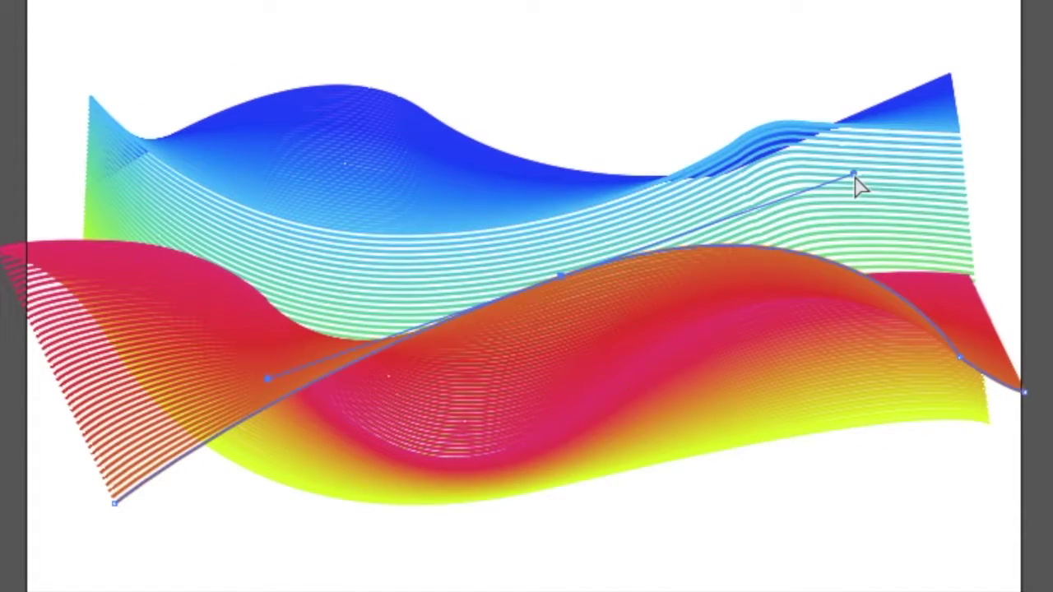
Reshape the yellow lowest path into a deeper S-curve and lower anchors on the two blue paths.
click(508, 461)
click(530, 491)
drag(532, 491, 533, 531)
drag(455, 433, 465, 401)
drag(677, 370, 699, 421)
drag(595, 234, 587, 258)
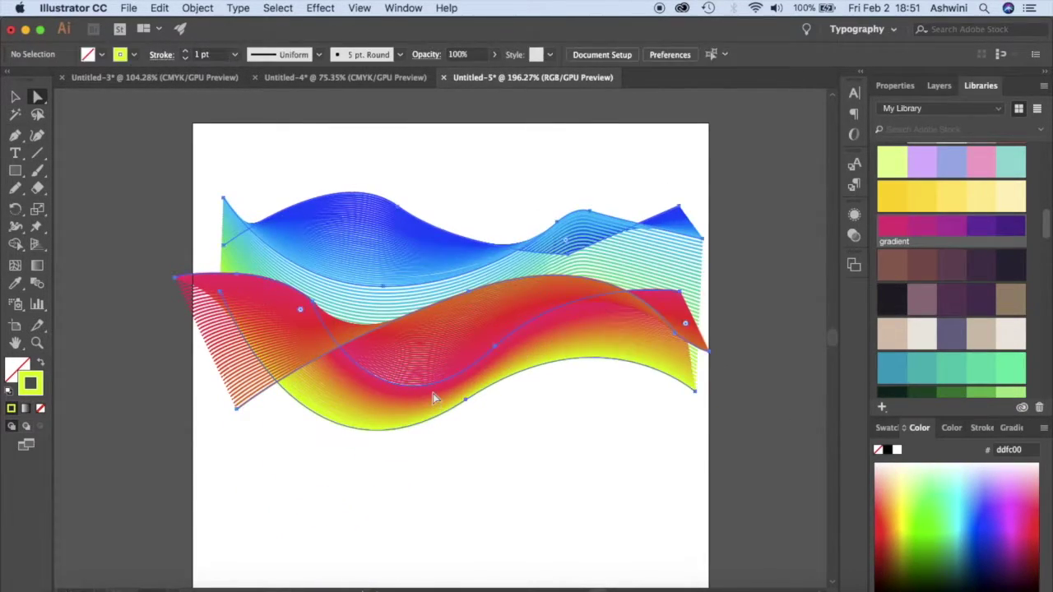
Set the blend's spacing to 35 specified steps with the preview on, and deselect the blend.
click(519, 306)
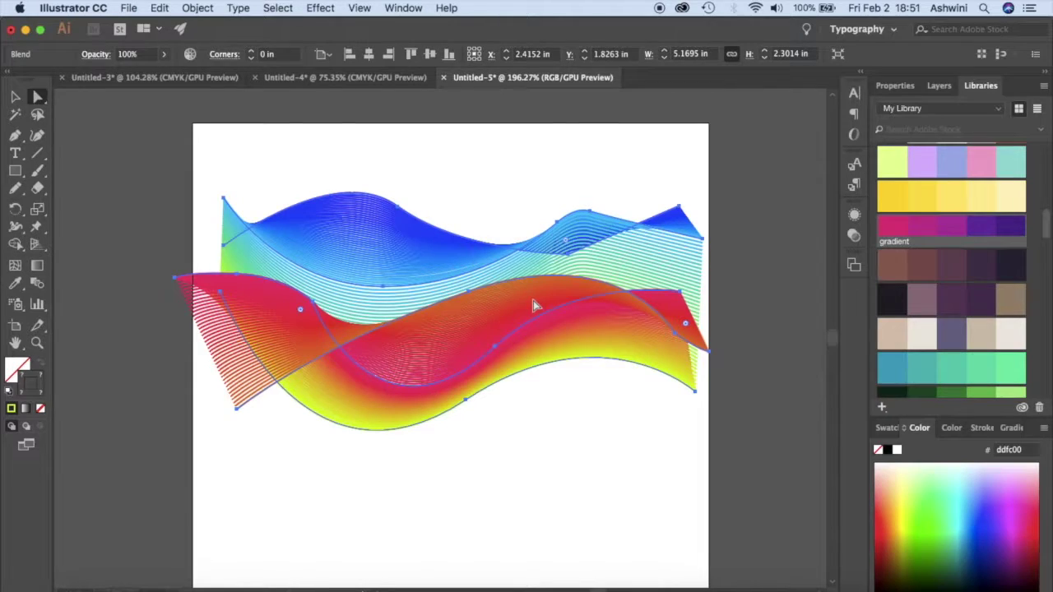
click(161, 8)
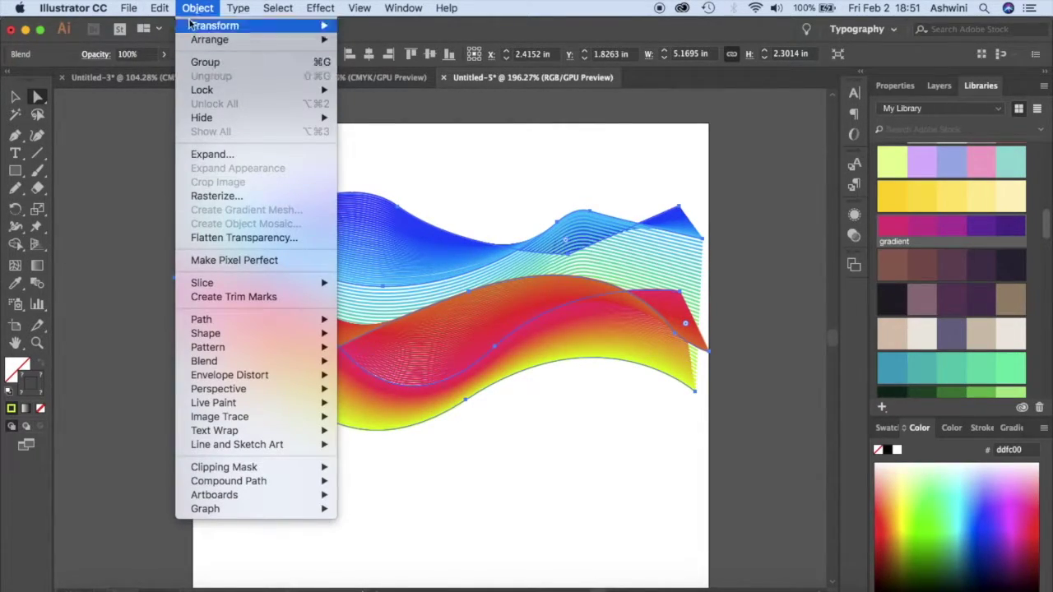
mouse_move(225, 362)
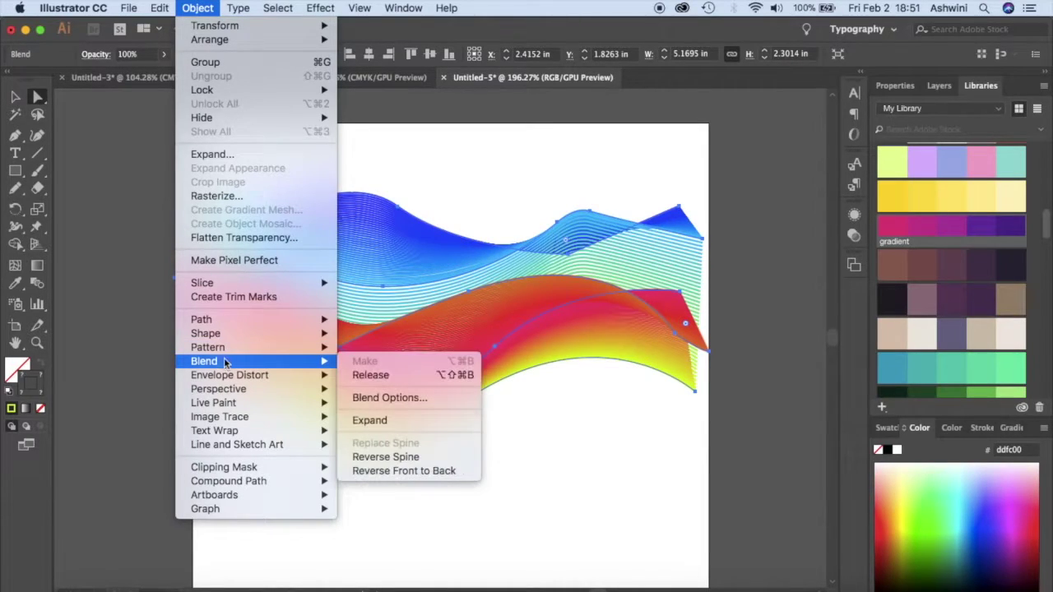
click(381, 398)
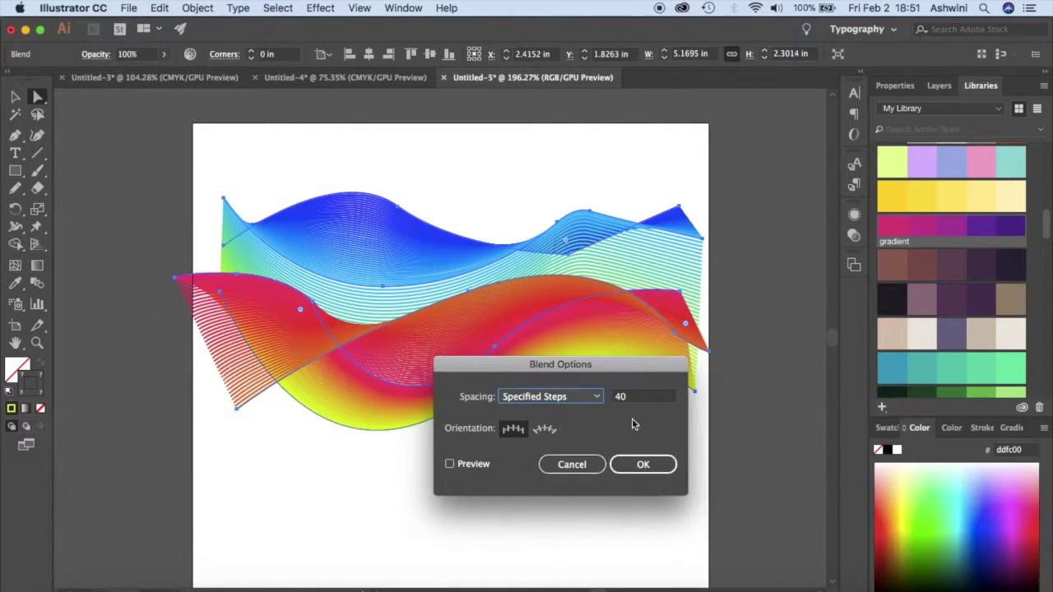
click(667, 444)
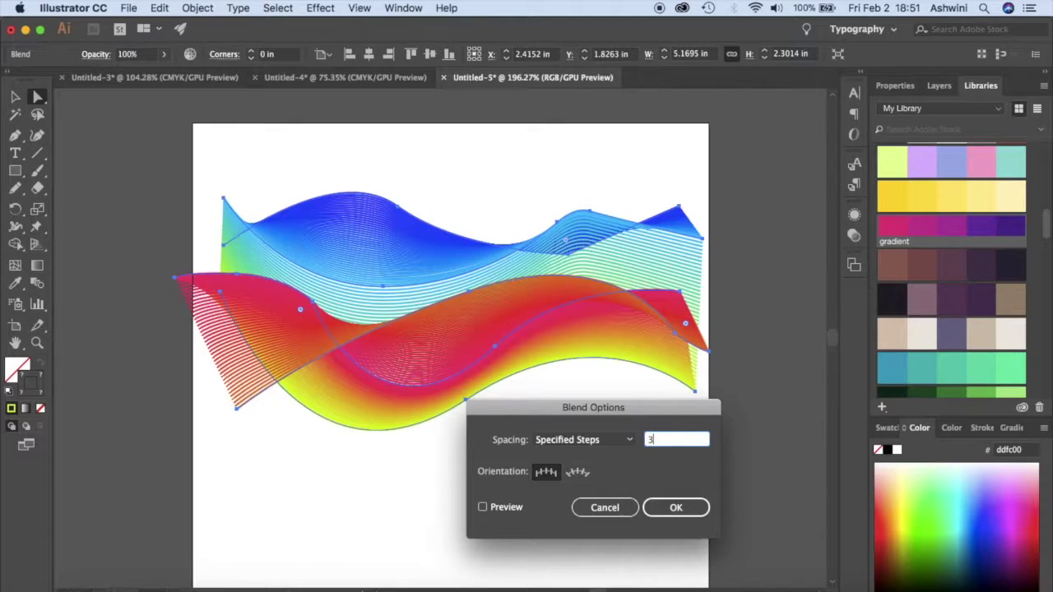
text(35)
click(483, 508)
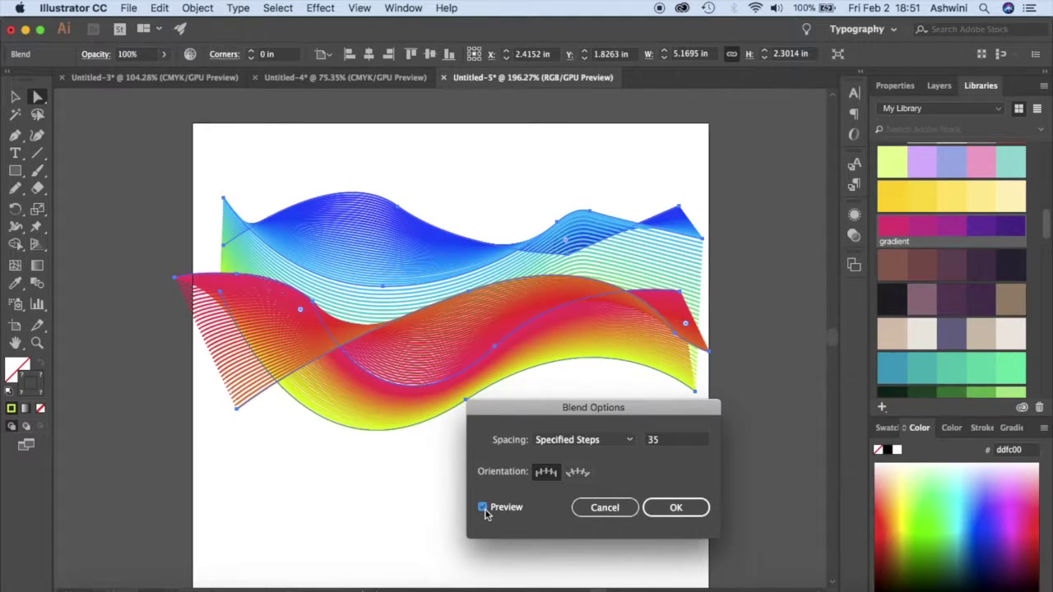
click(674, 507)
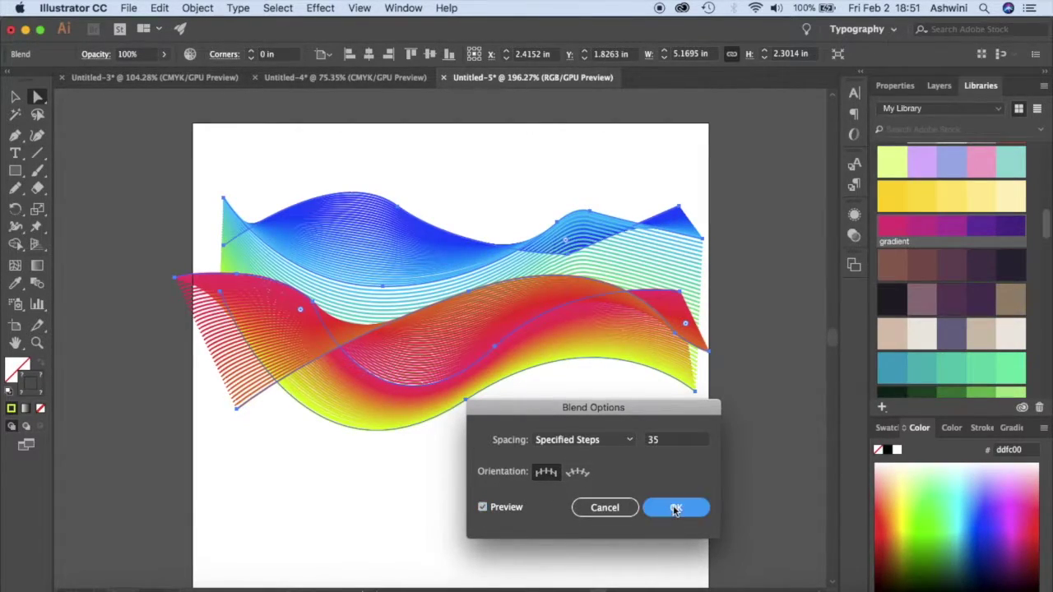
click(760, 502)
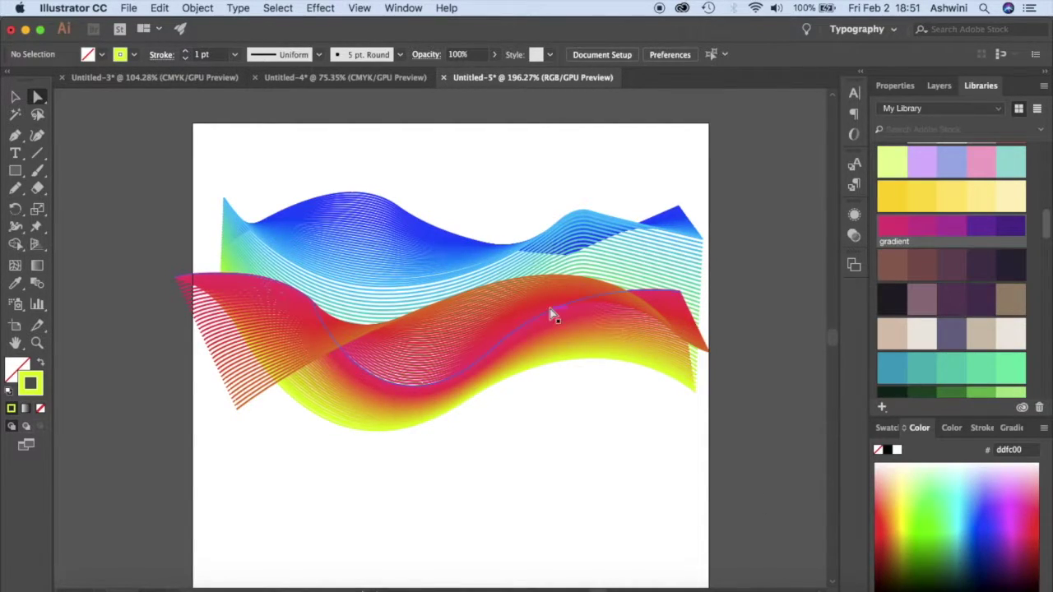
Stretch the whole blend past both sides of the artboard, move it down and rotate it counterclockwise.
click(17, 99)
click(448, 320)
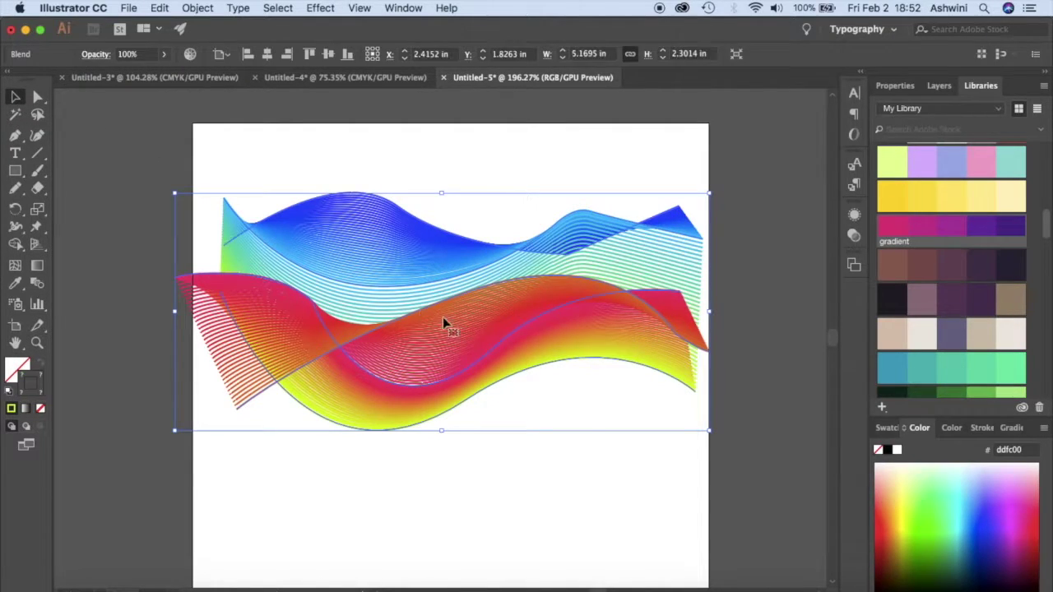
drag(178, 311, 107, 311)
drag(709, 311, 768, 317)
drag(491, 334, 493, 375)
drag(774, 234, 763, 144)
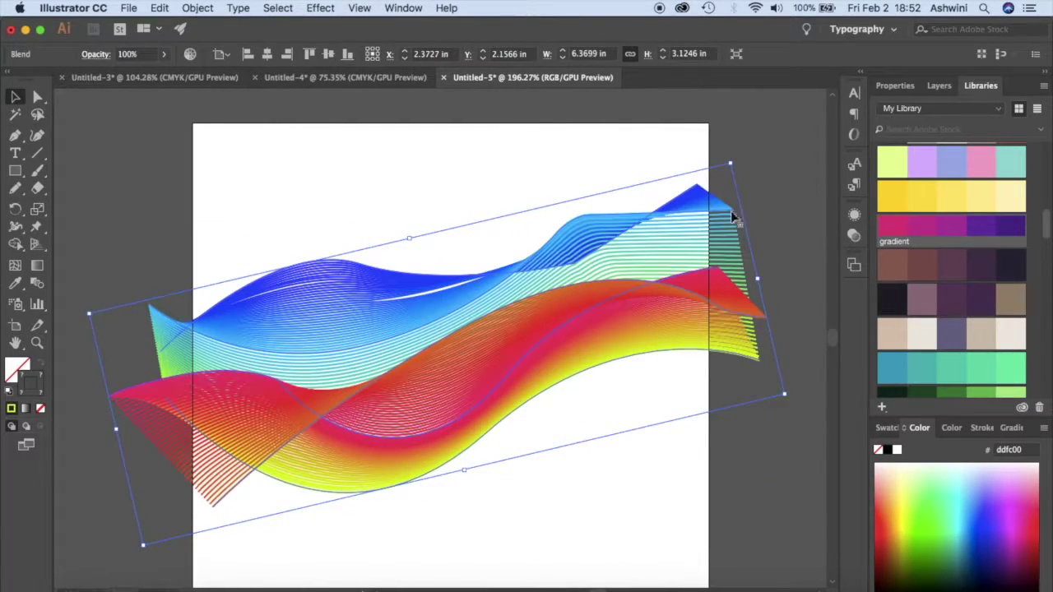
drag(760, 279, 790, 275)
click(755, 441)
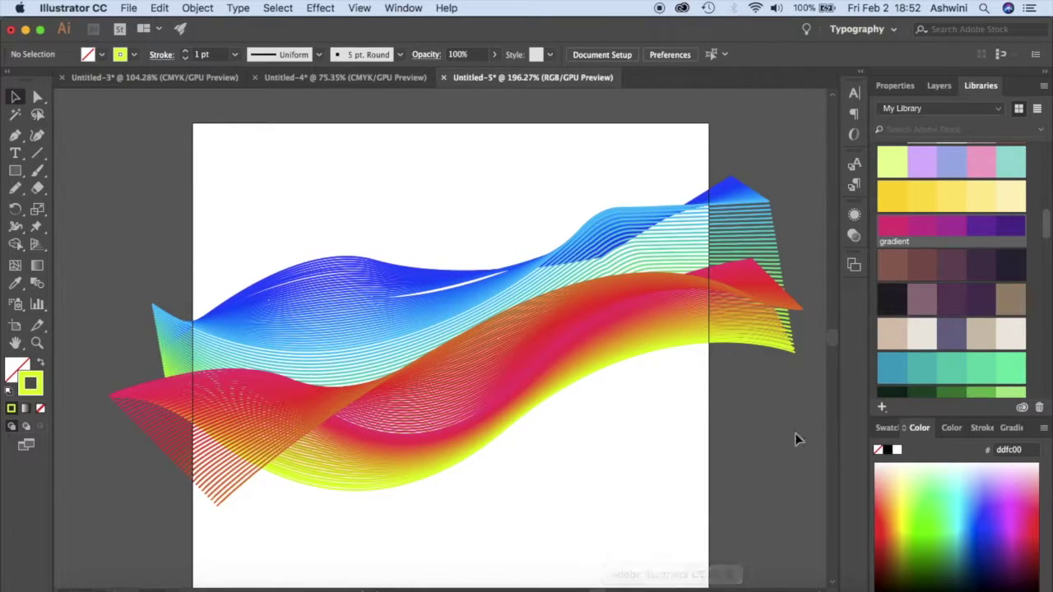
Pull the lowest path's curve further down and adjust the deep blue path's anchor handle, leaving nothing selected.
click(614, 337)
key(a)
drag(613, 337, 460, 365)
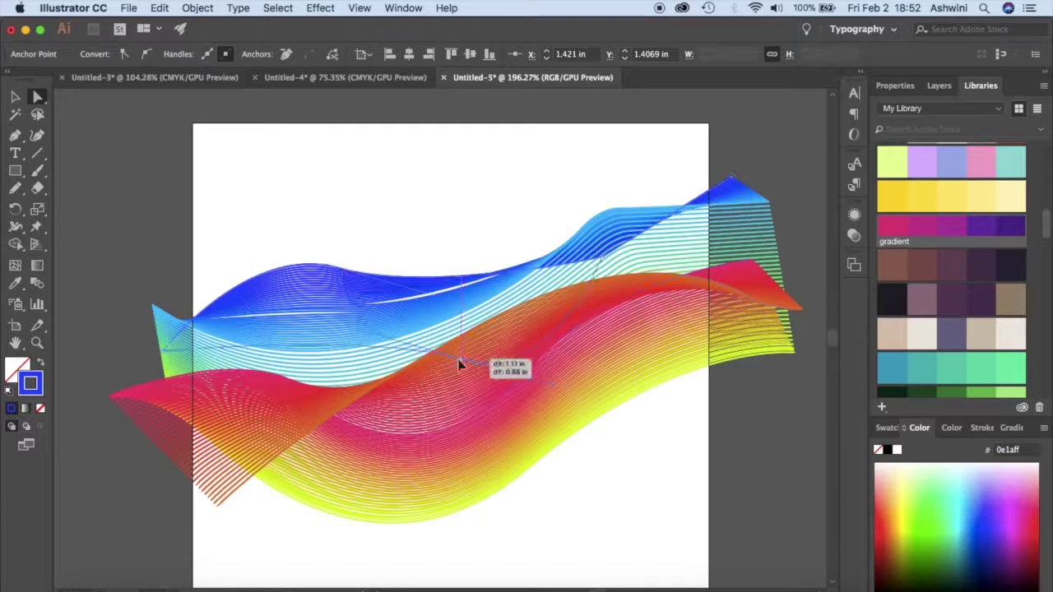
click(792, 489)
scroll(792, 489, right, 2)
scroll(749, 344, up, 2)
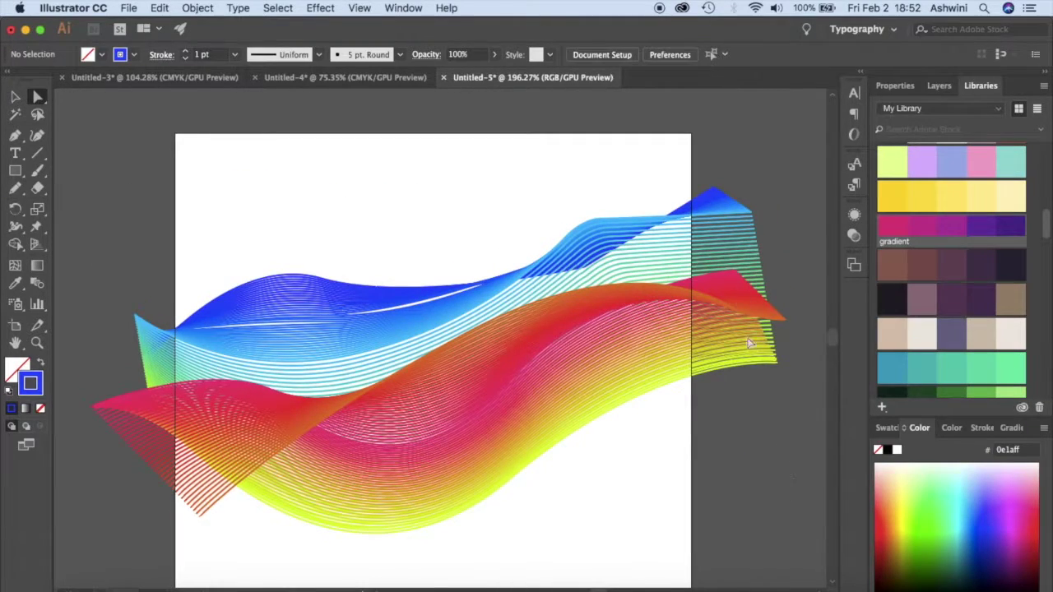
Recolor the uppermost path pink #F10074 and the second path yellow, and move the orange path's left end anchor slightly outward.
click(709, 199)
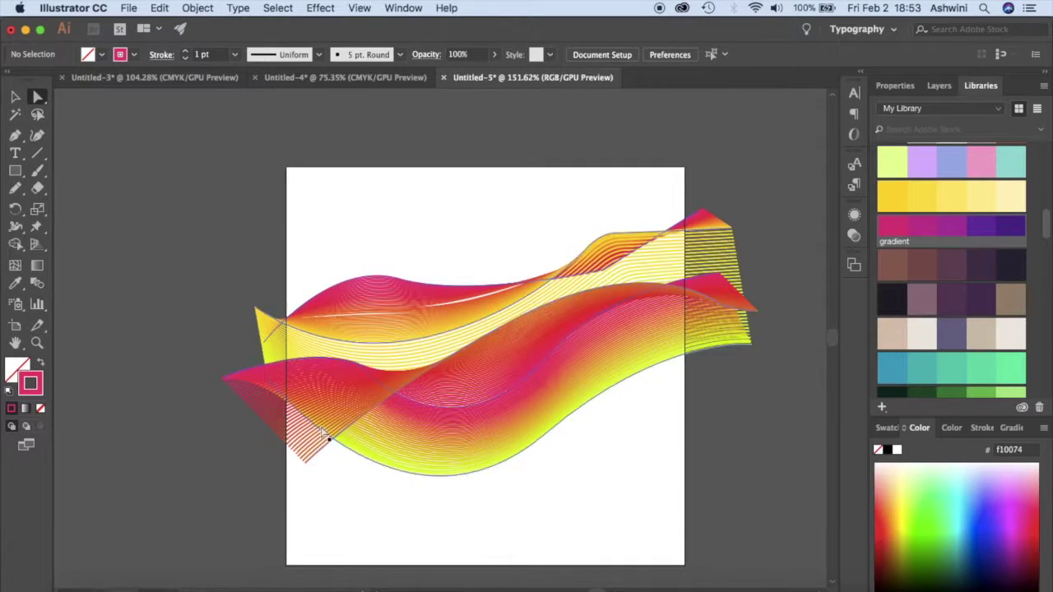
drag(302, 463, 278, 465)
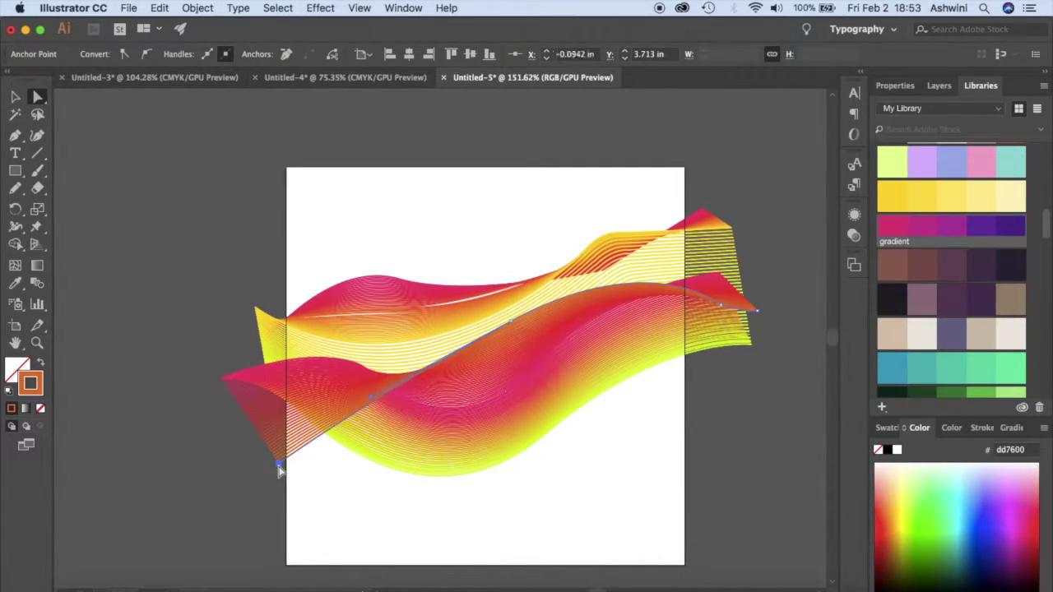
click(701, 481)
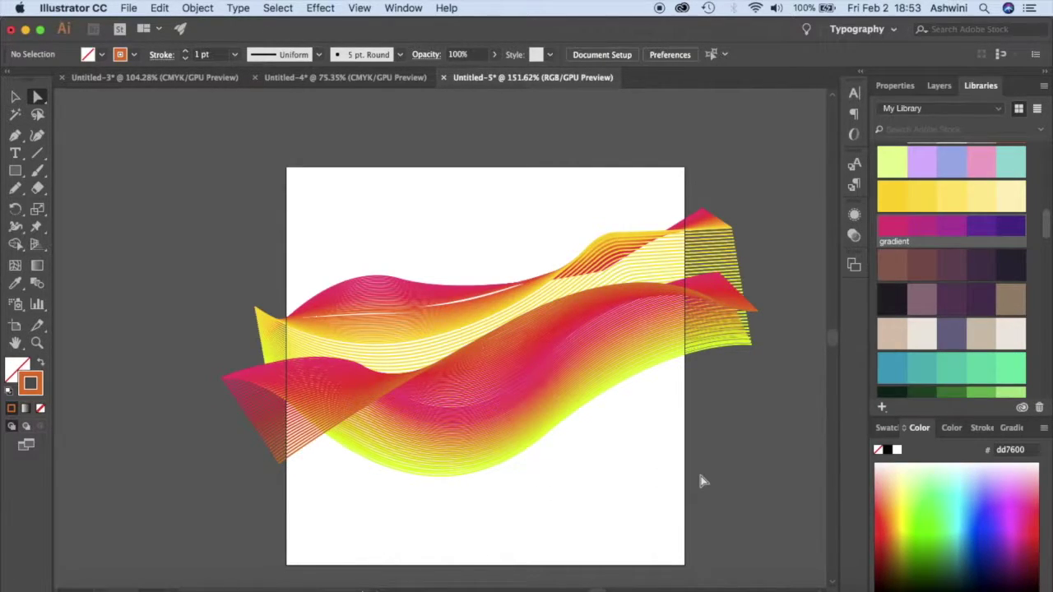
Draw a 5 by 5 in rectangle covering the entire artboard.
scroll(700, 481, down, 2)
scroll(701, 481, right, 3)
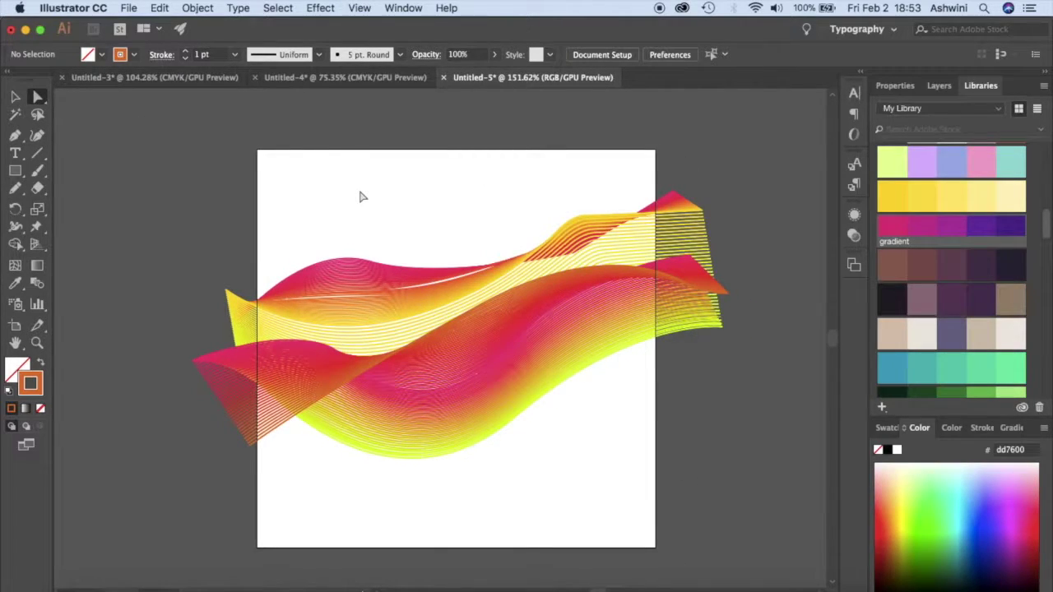
click(18, 172)
mouse_move(257, 150)
mouse_down()
mouse_move(540, 401)
mouse_move(638, 509)
mouse_move(657, 548)
mouse_up()
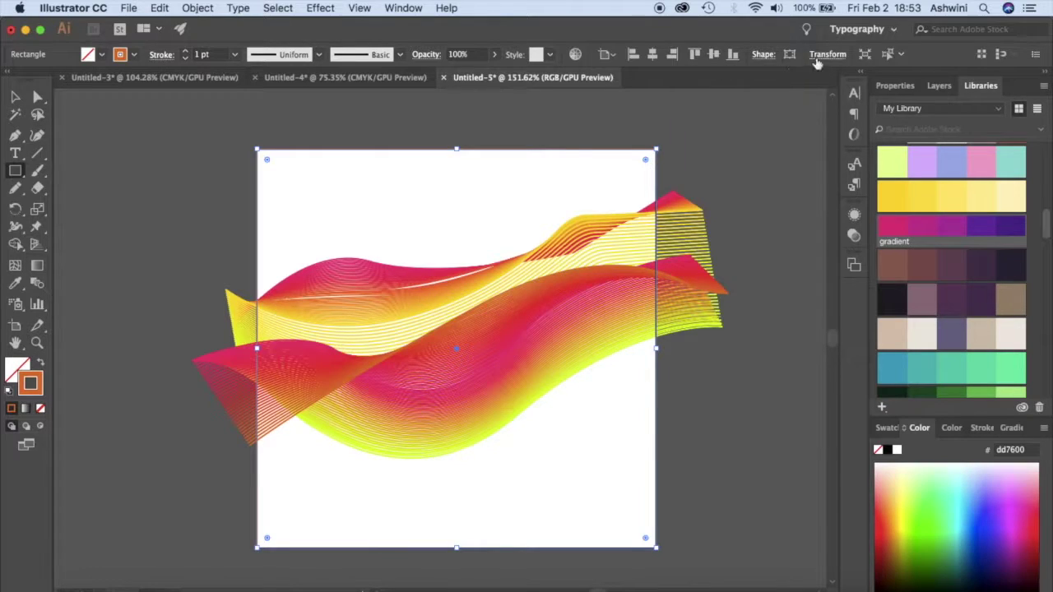
Check the rectangle's width and height in its transform values.
click(402, 7)
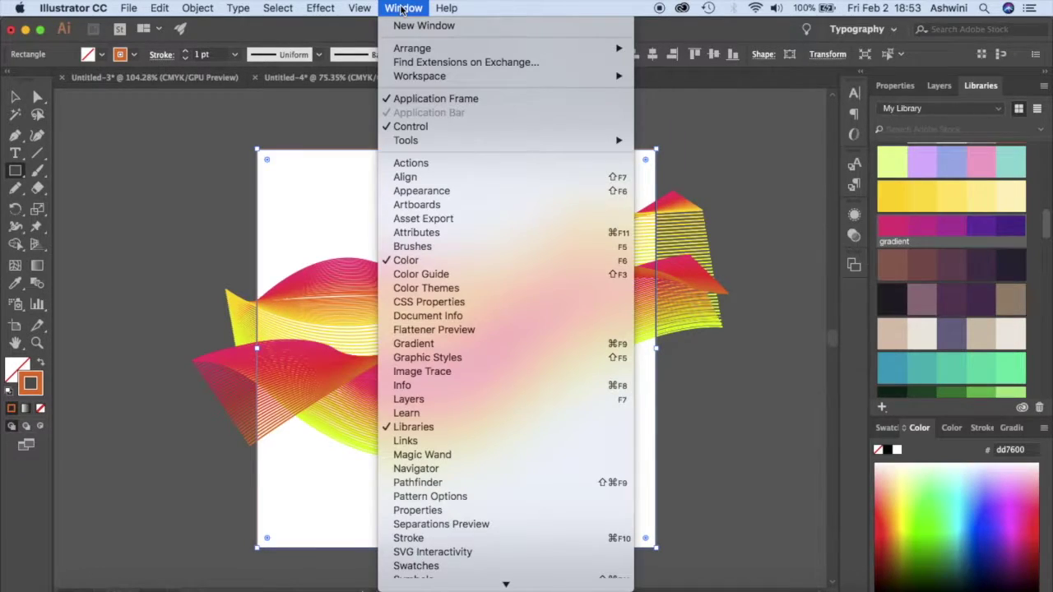
scroll(418, 510, down, 5)
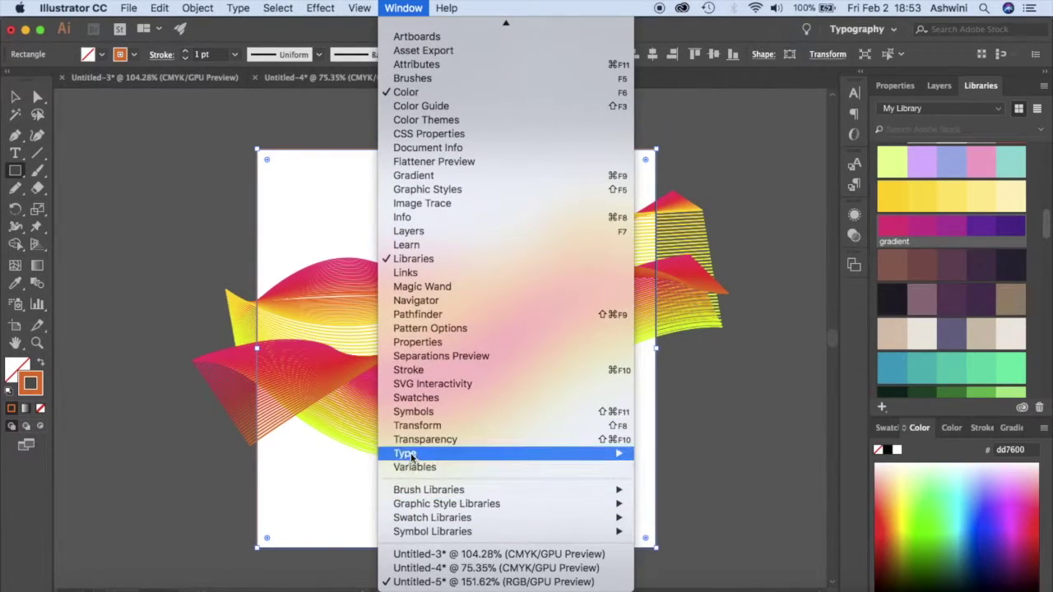
click(729, 327)
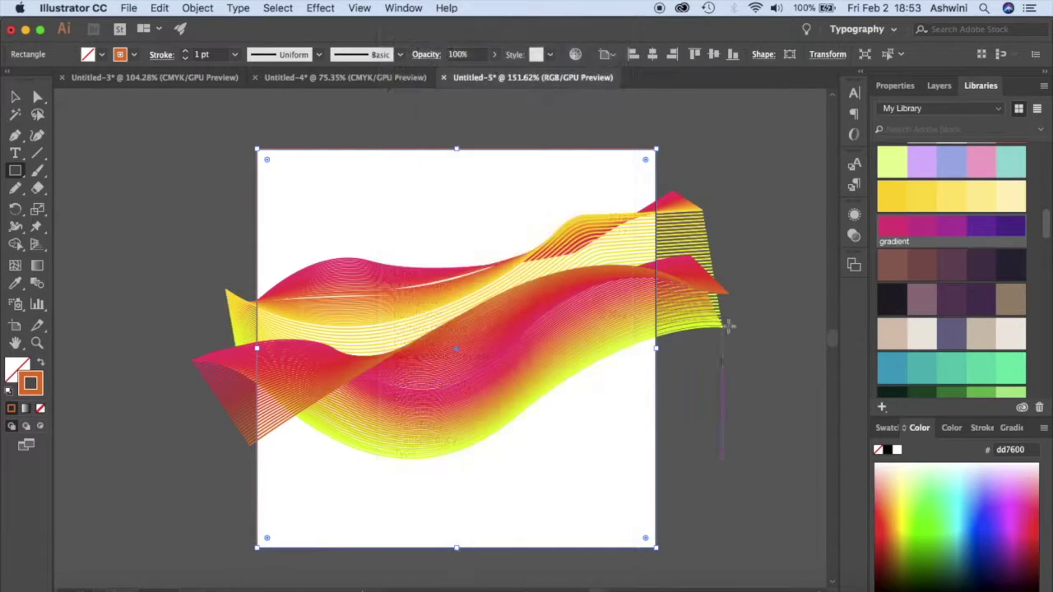
click(835, 54)
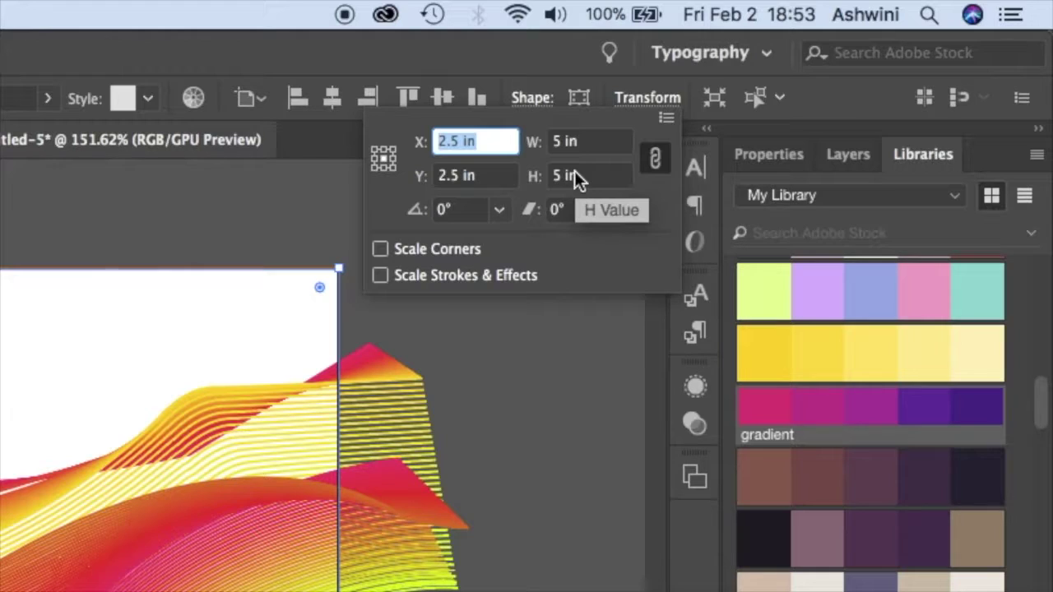
click(546, 412)
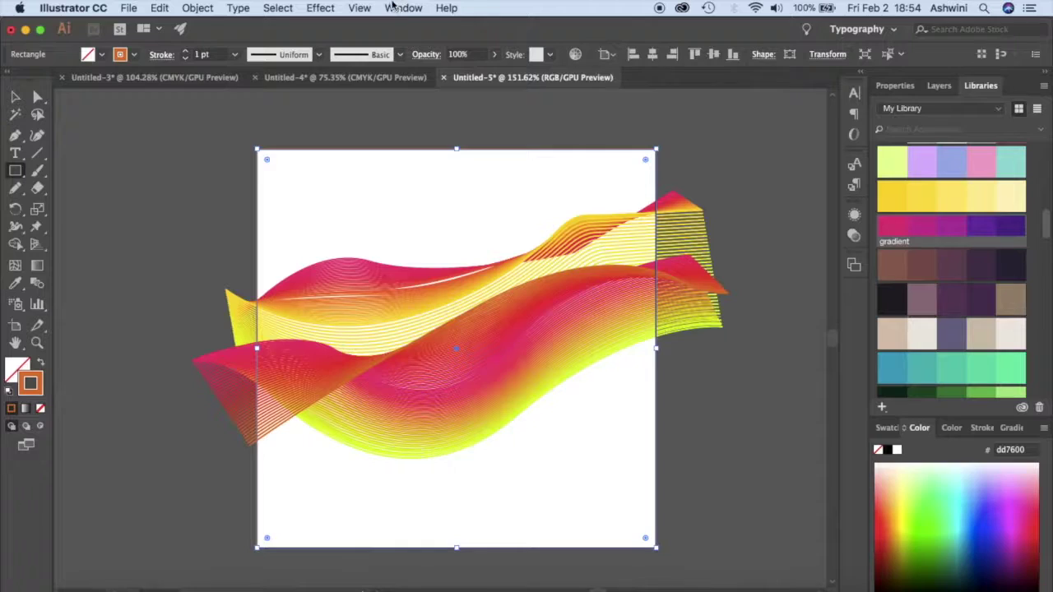
Show the alignment options, set them to align to the artboard, and switch to the Selection tool.
click(403, 7)
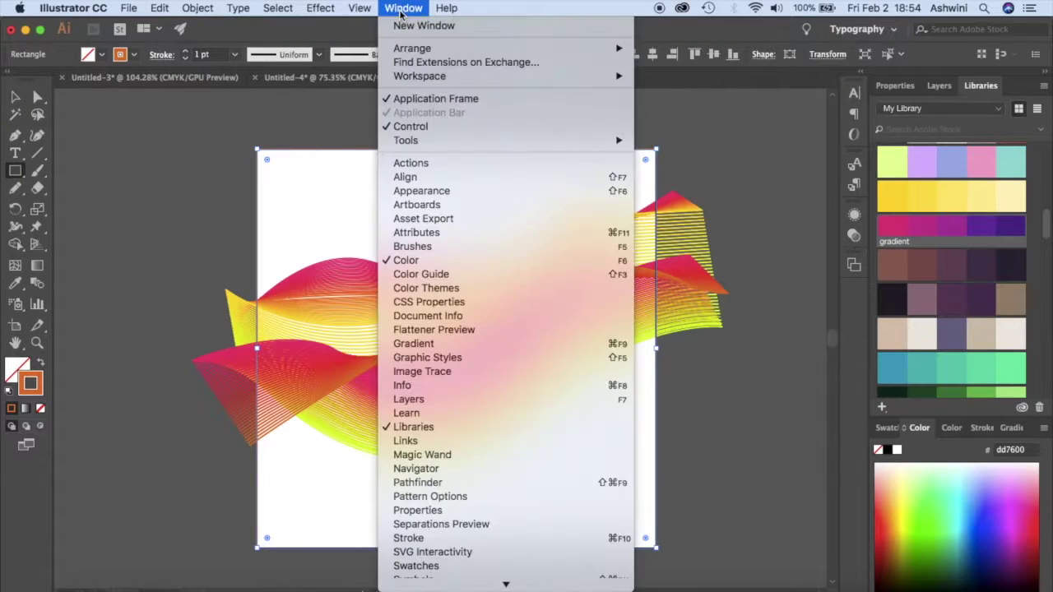
click(405, 178)
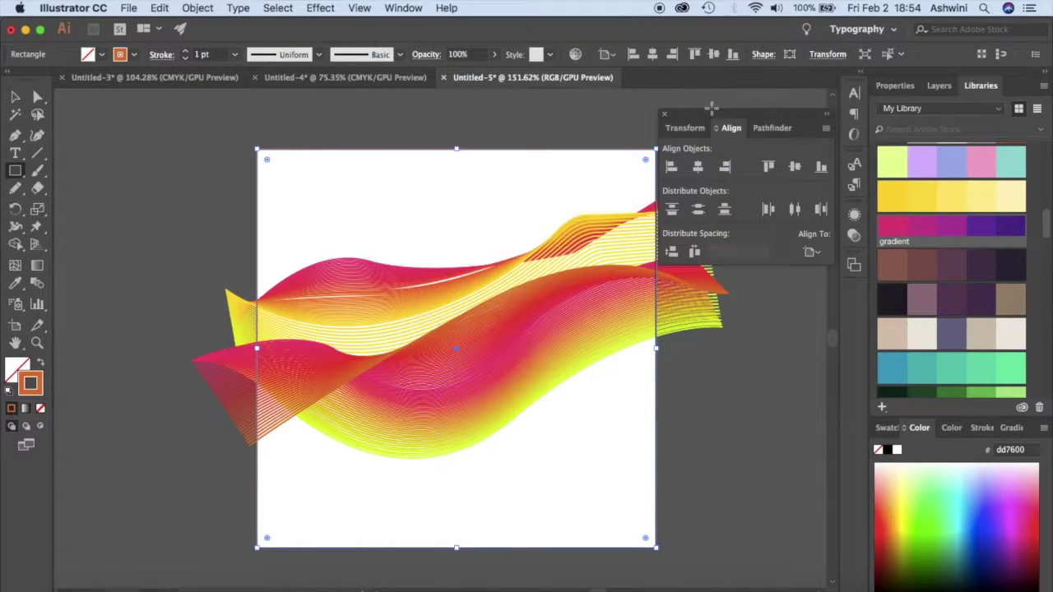
click(812, 252)
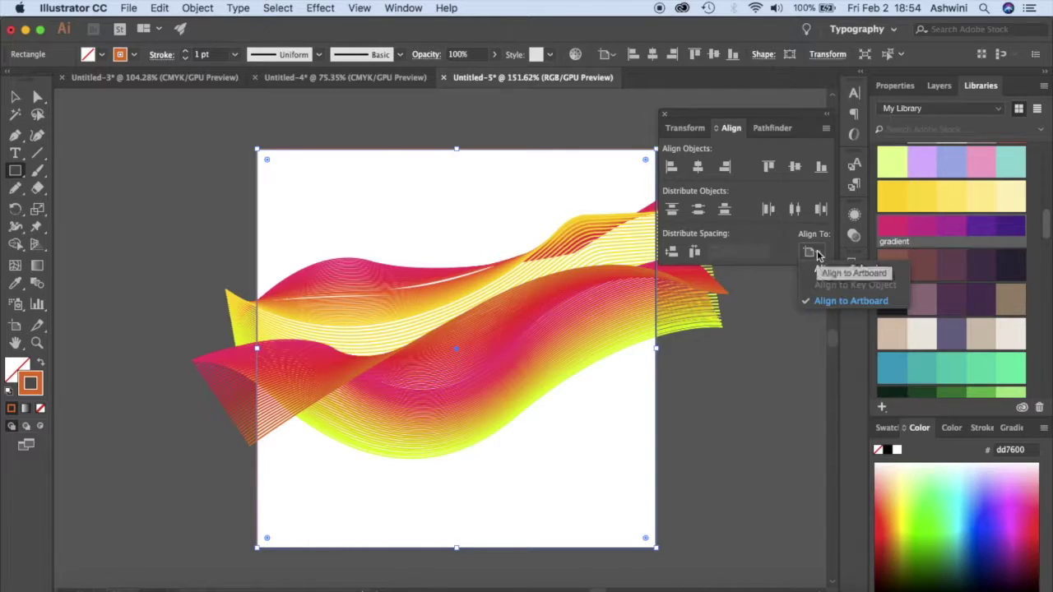
click(830, 299)
click(770, 323)
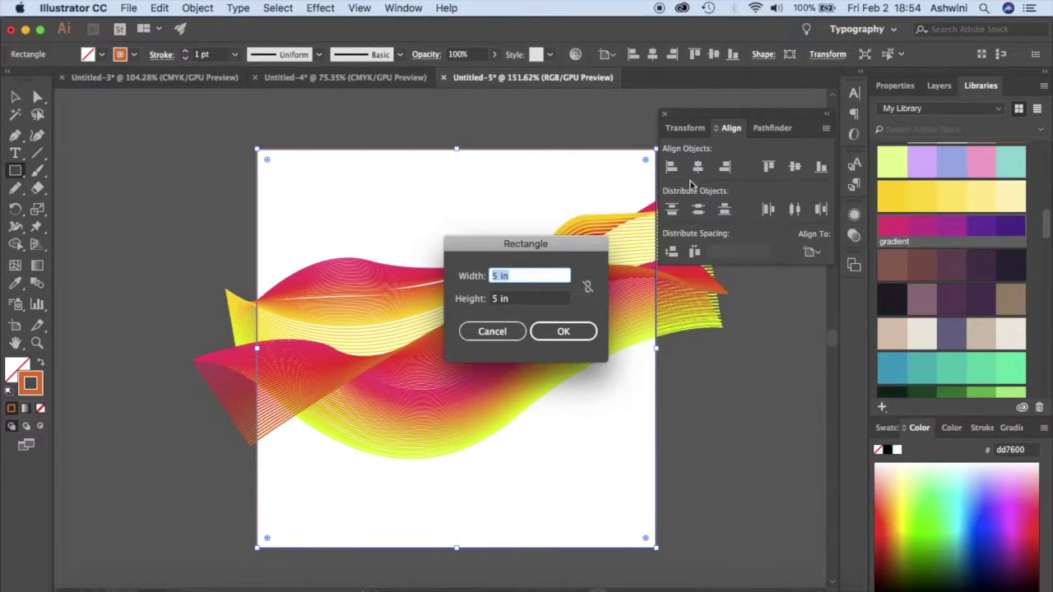
click(532, 331)
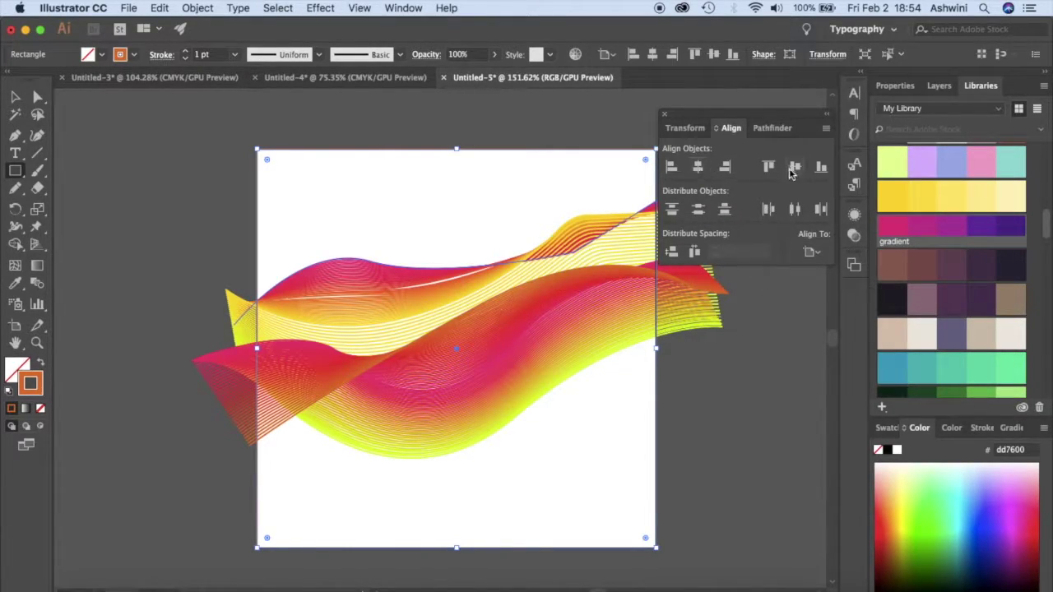
click(733, 392)
click(493, 332)
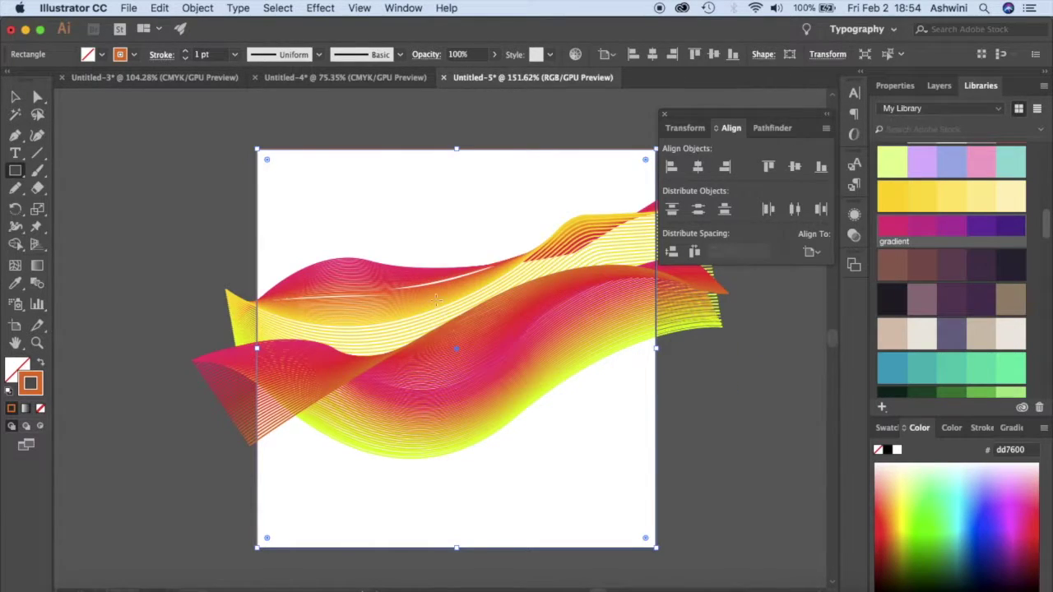
click(14, 98)
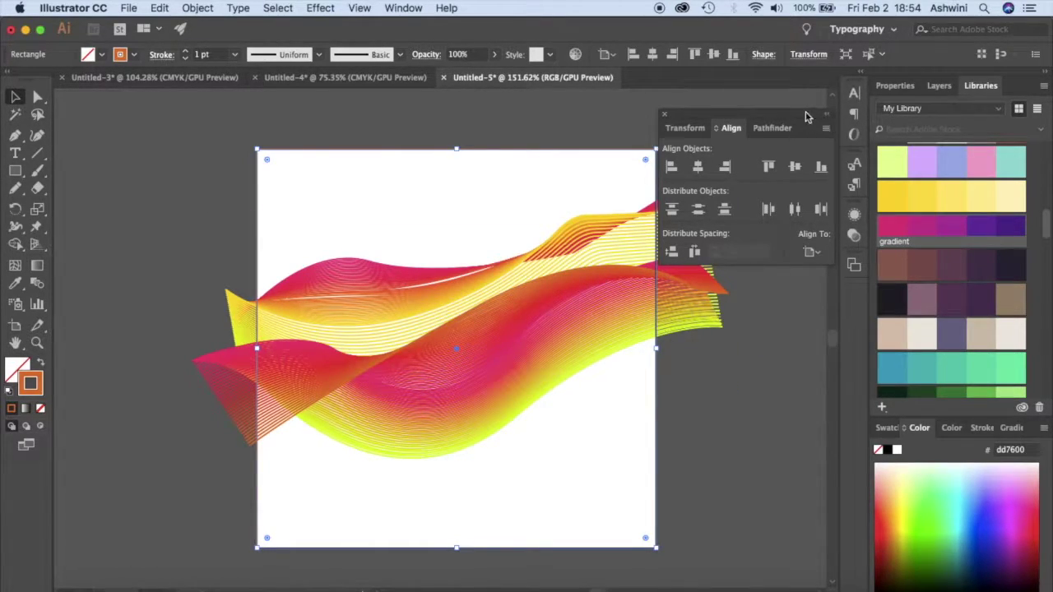
Fill the artboard-sized rectangle with white, without a stroke, and send it behind the wavy blend.
click(665, 115)
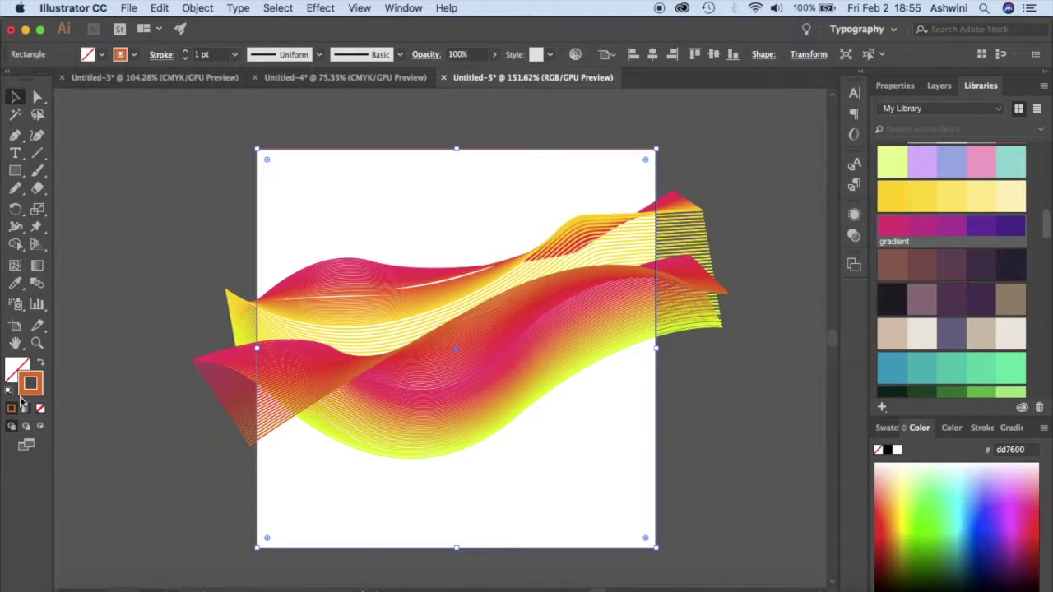
click(41, 365)
click(12, 375)
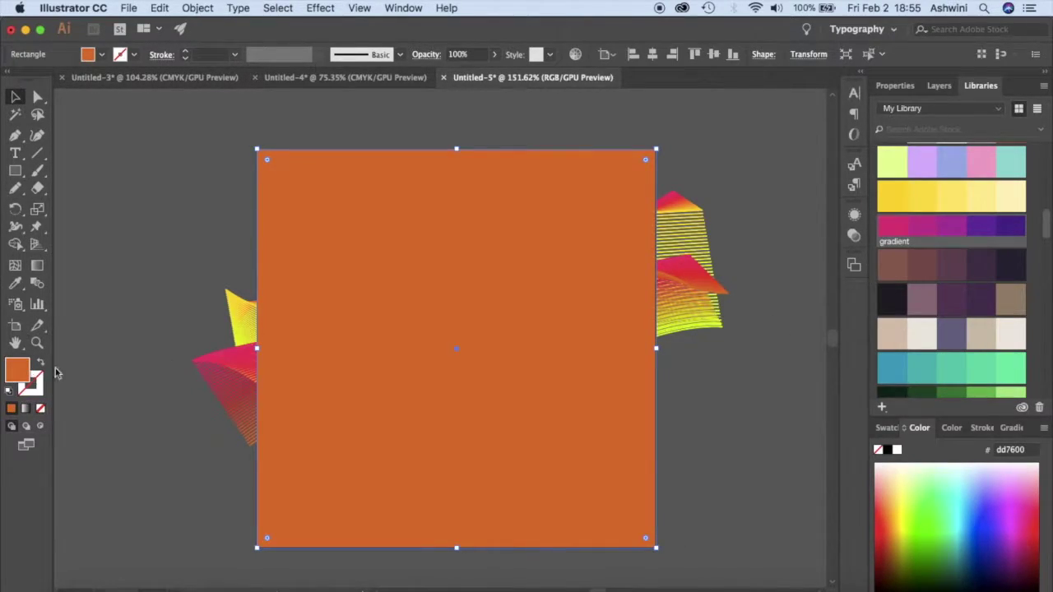
click(897, 450)
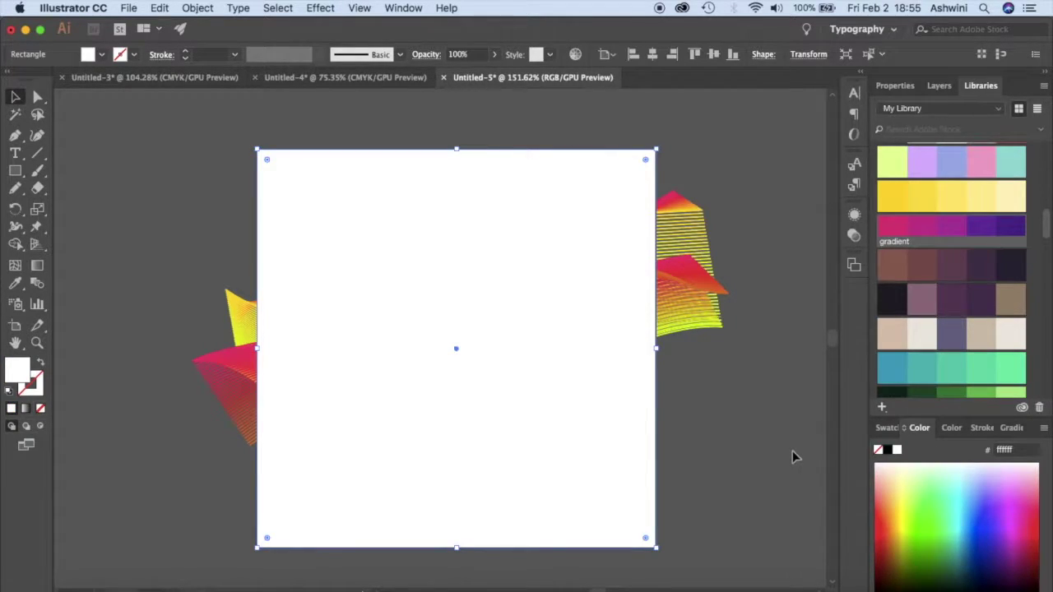
key(shift+super+bracketleft)
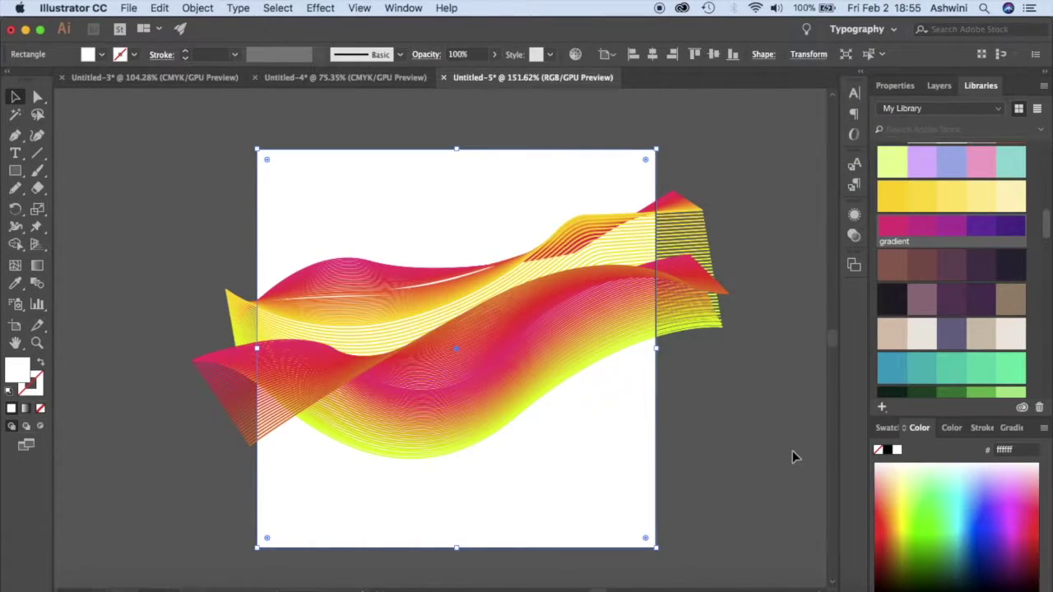
click(792, 451)
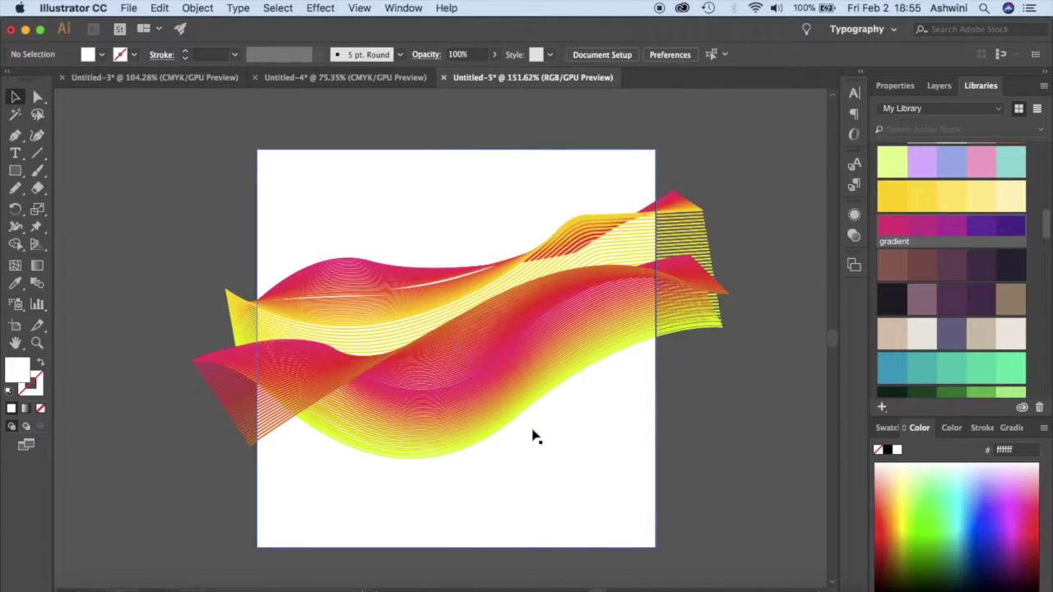
Duplicate the wavy blend below the original and shrink the copy to about 6.65 by 2.35 in.
click(500, 352)
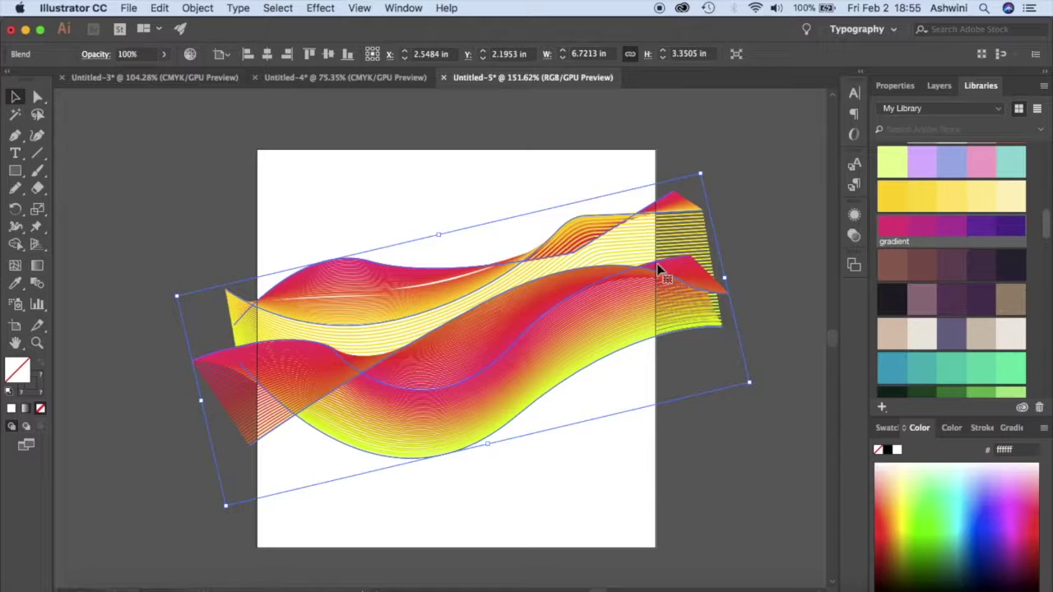
key(cmd+c)
key(cmd+v)
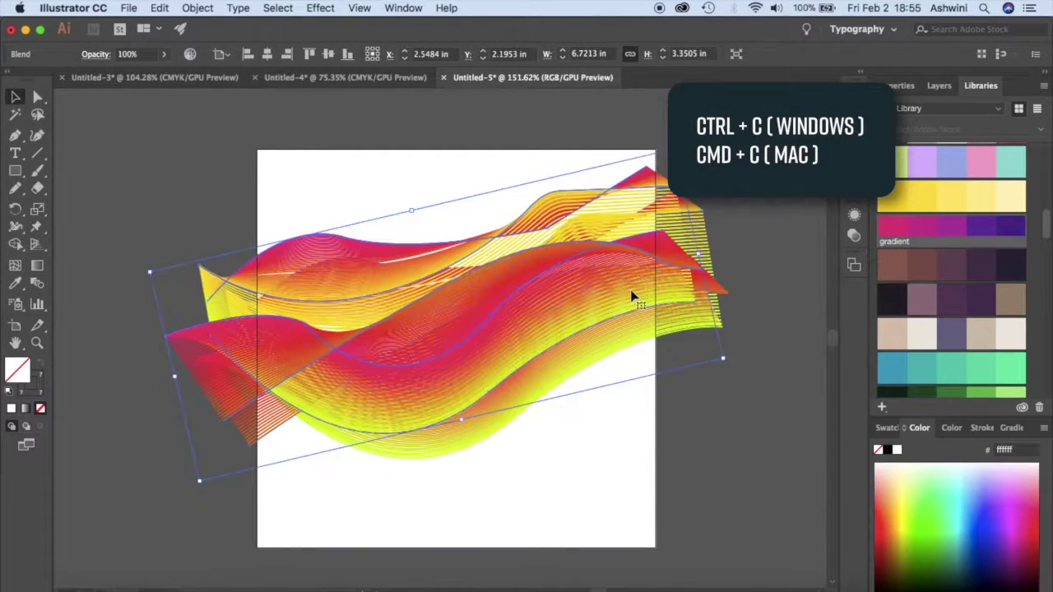
scroll(633, 296, down, 2)
key(cmd+v)
drag(538, 225, 571, 467)
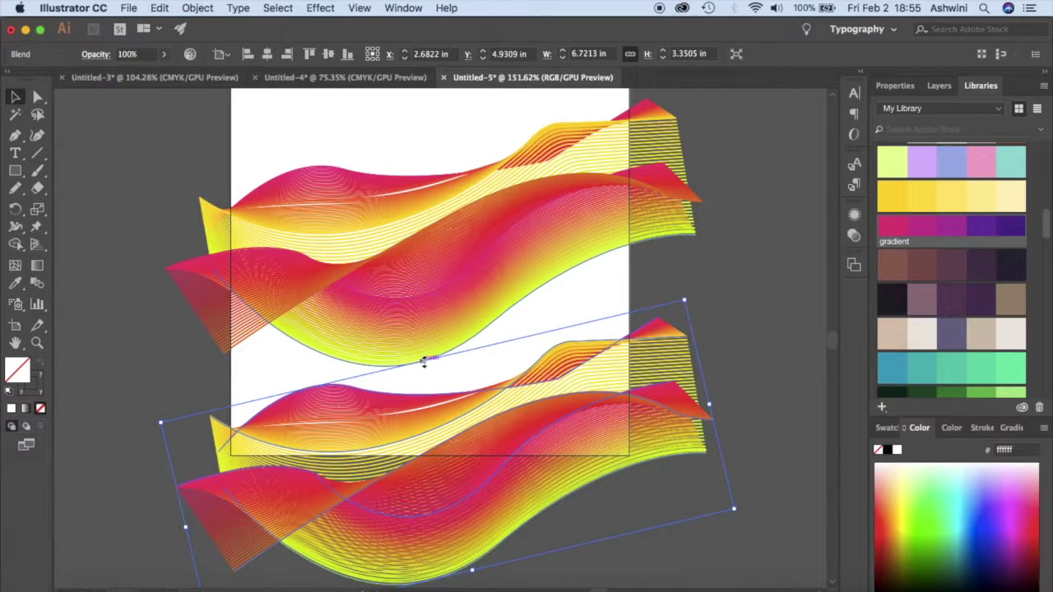
drag(445, 414, 462, 456)
drag(518, 521, 511, 429)
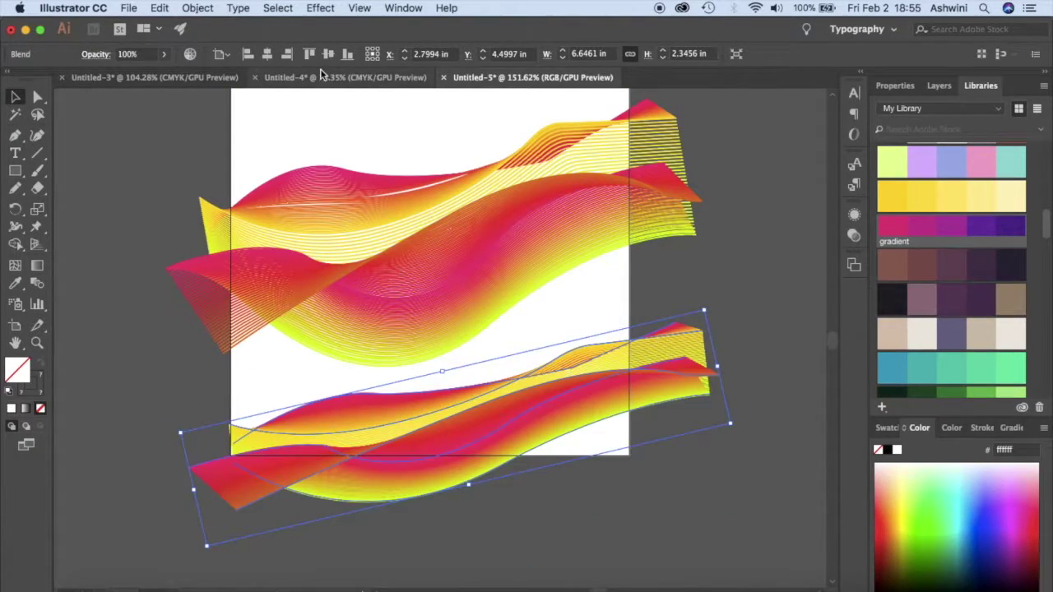
Set the copied blend's spacing to 20 specified steps, with the preview enabled.
click(200, 8)
mouse_move(237, 368)
click(393, 398)
double_click(662, 442)
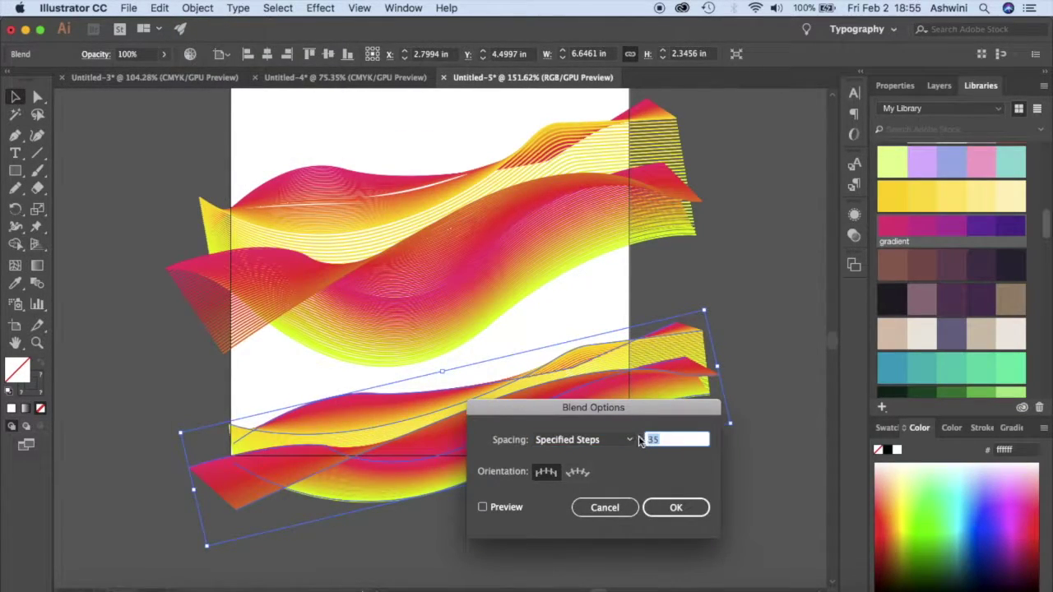
text(20)
click(484, 506)
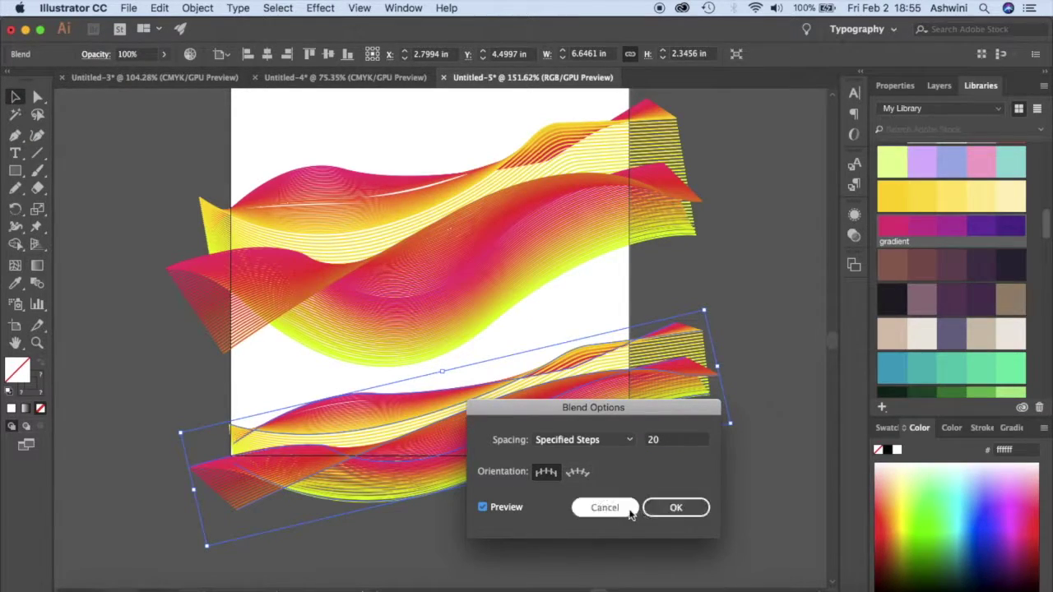
click(674, 507)
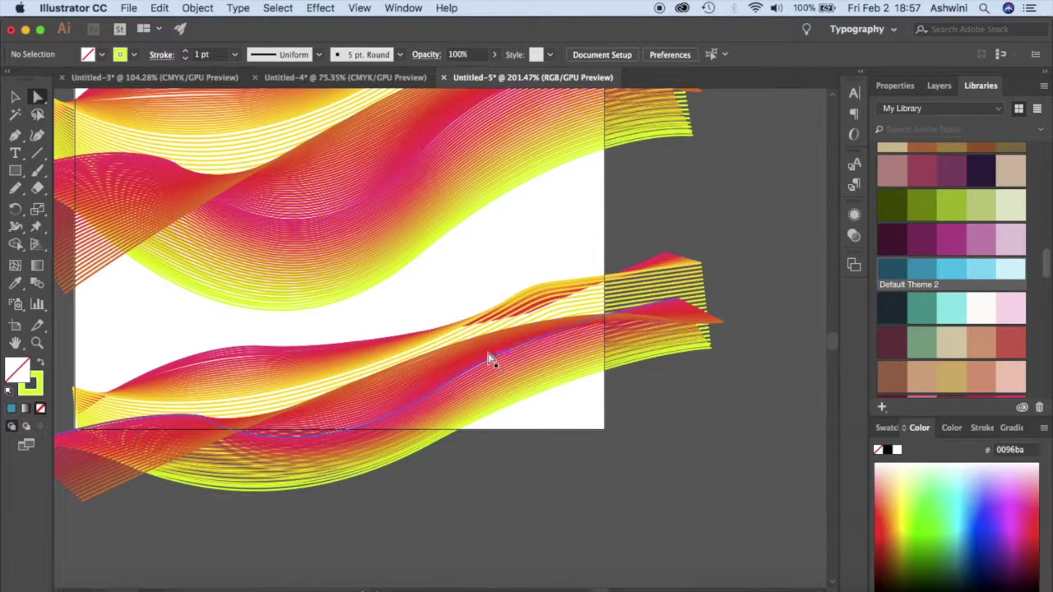
Recolor the stroke of the copy's uppermost pink path blue #00A0C3 from the sea green fade theme, keeping no fill.
click(407, 335)
click(407, 338)
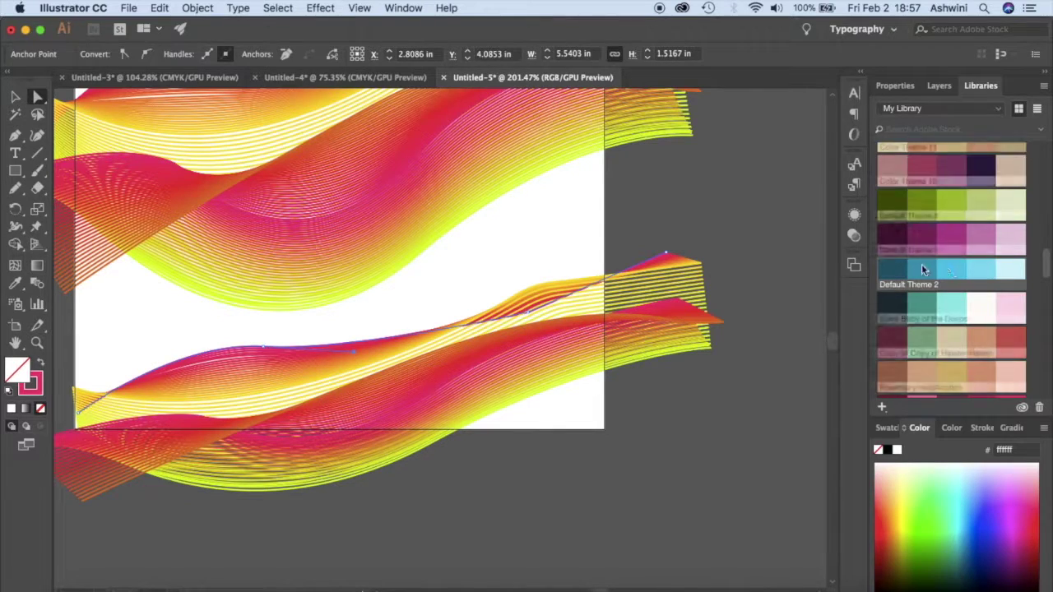
scroll(920, 273, up, 2)
scroll(920, 273, down, 3)
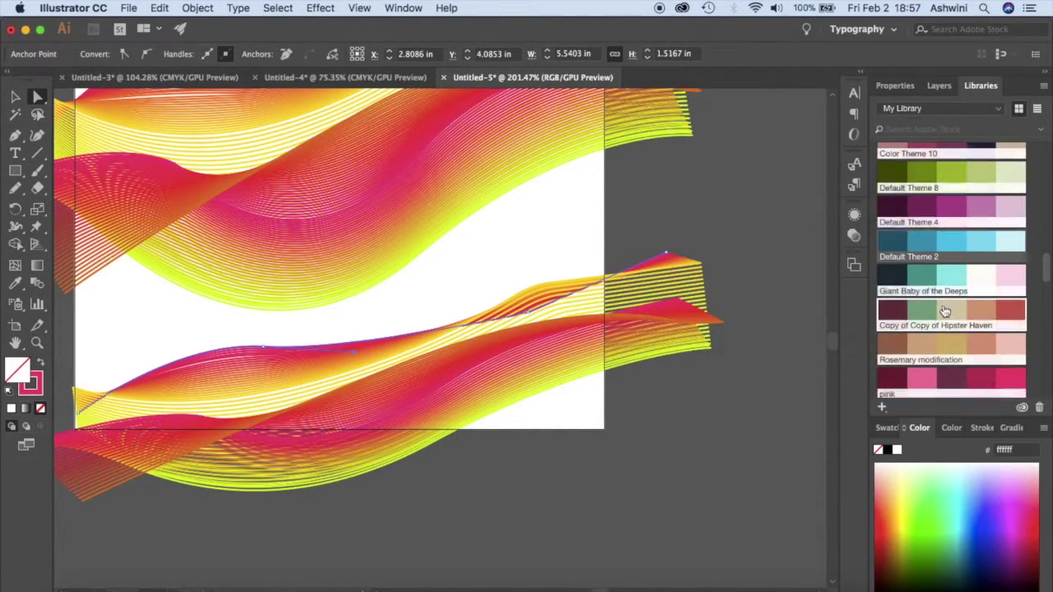
scroll(941, 306, down, 5)
scroll(944, 311, up, 8)
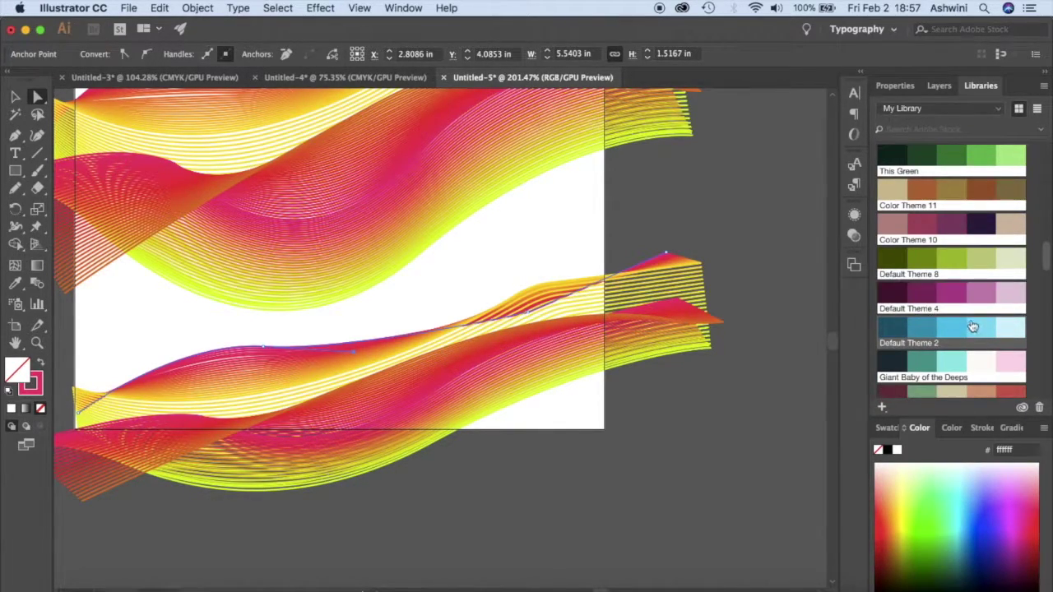
scroll(947, 300, up, 3)
scroll(950, 289, up, 1)
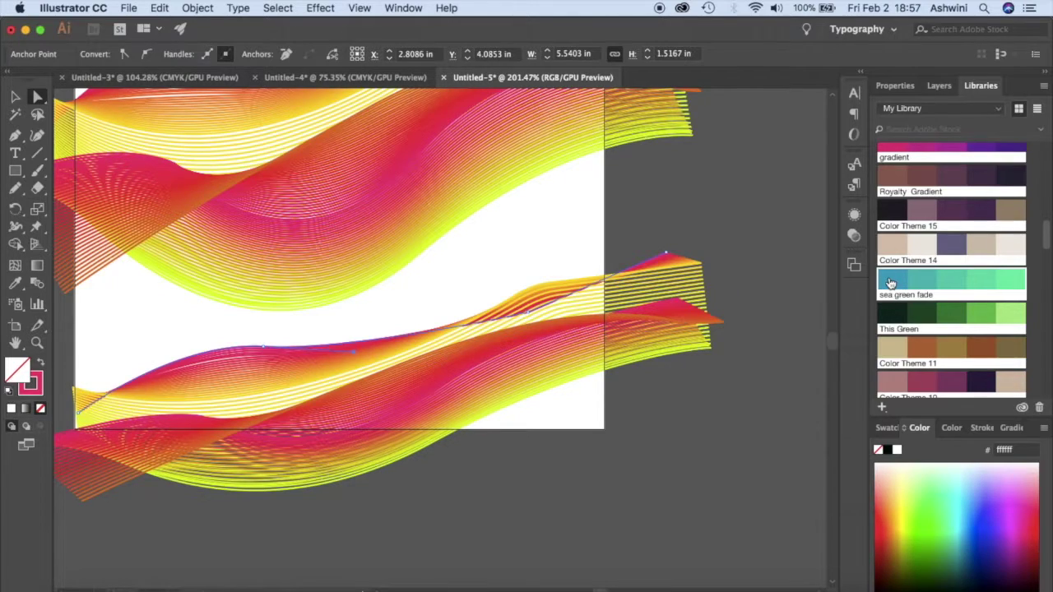
click(891, 283)
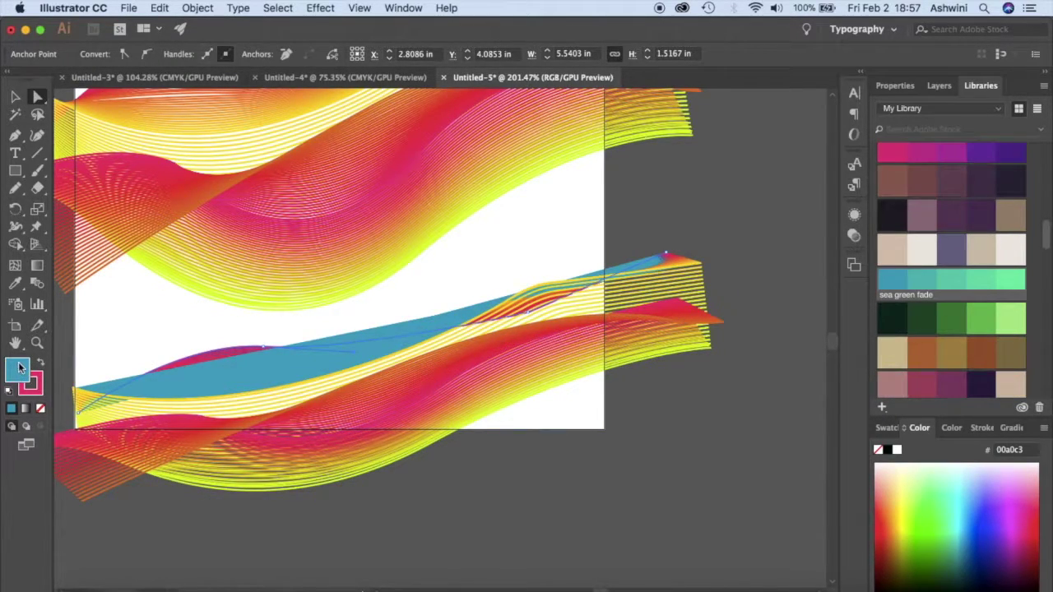
click(40, 408)
click(38, 391)
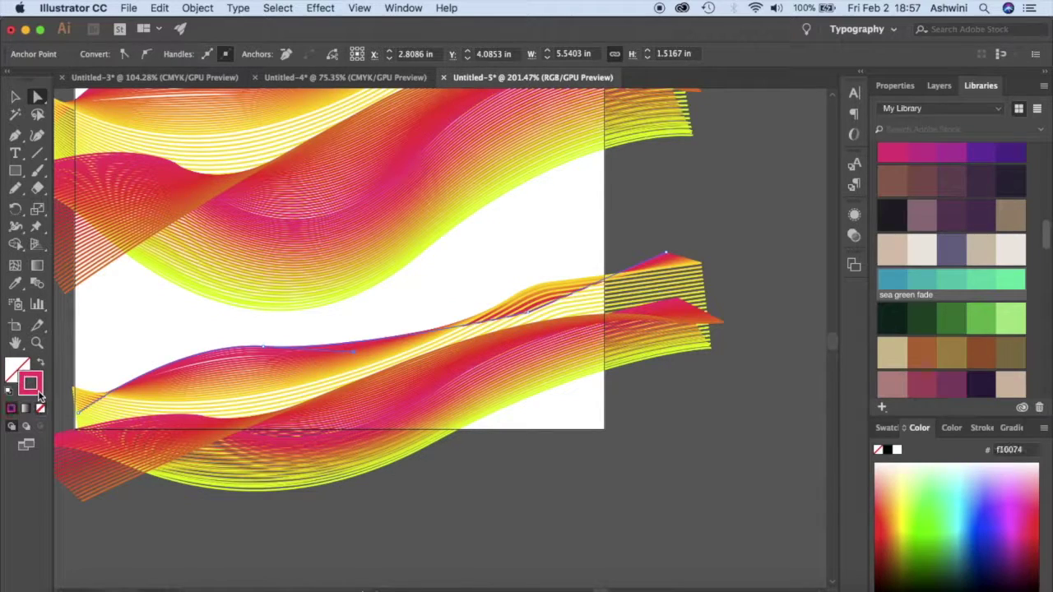
click(893, 280)
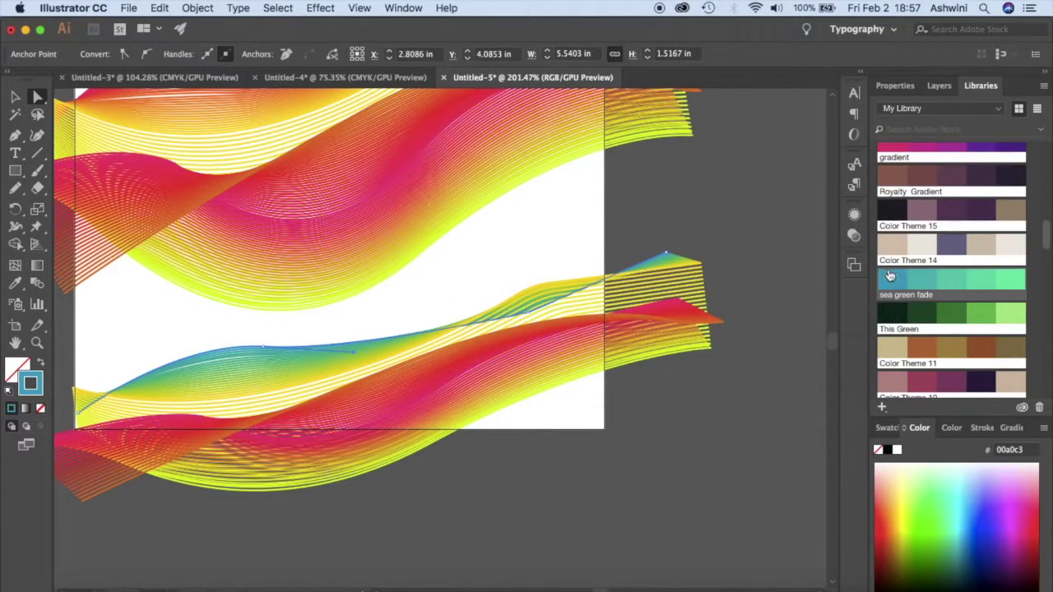
Recolor the copy's orange path teal and its lower pink path light green #01EFAD using the sea green fade theme.
drag(685, 272, 683, 366)
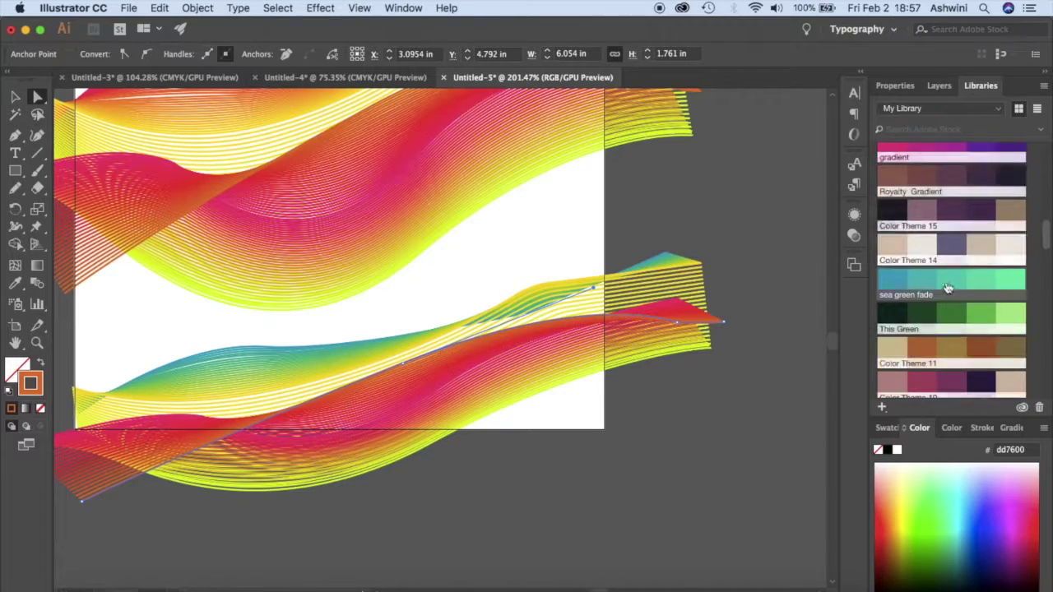
click(431, 400)
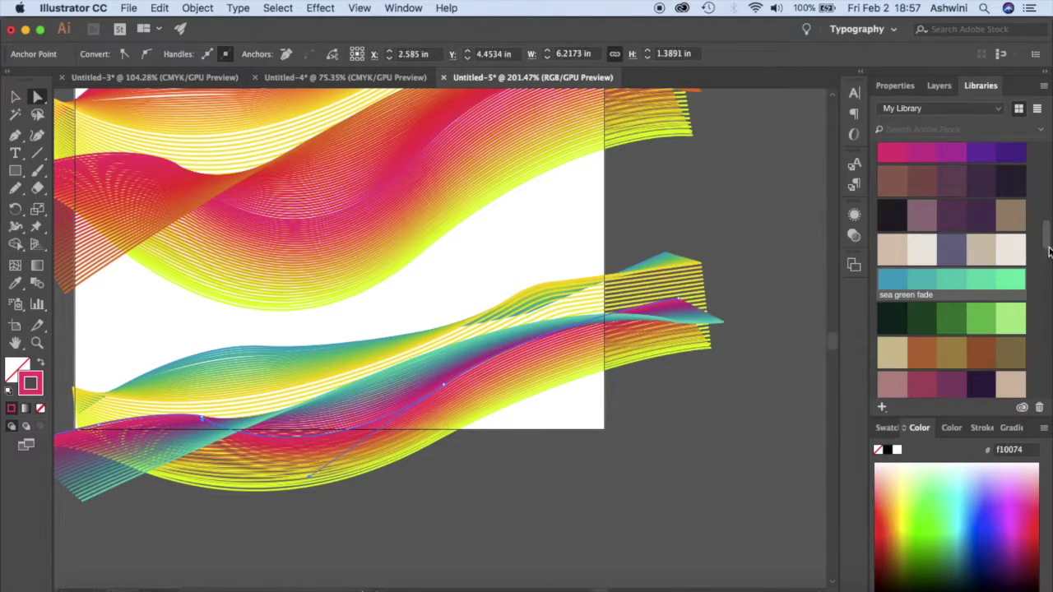
key(i)
click(635, 332)
click(682, 376)
scroll(688, 411, left, 10)
scroll(689, 411, up, 3)
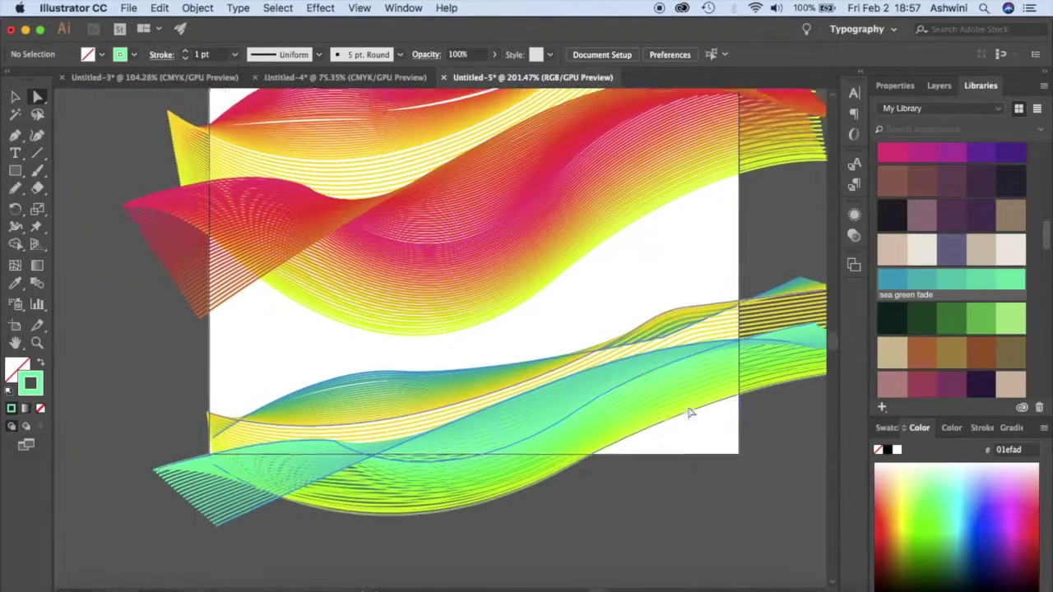
Reflect the whole recolored blend across the horizontal axis.
click(573, 398)
click(15, 96)
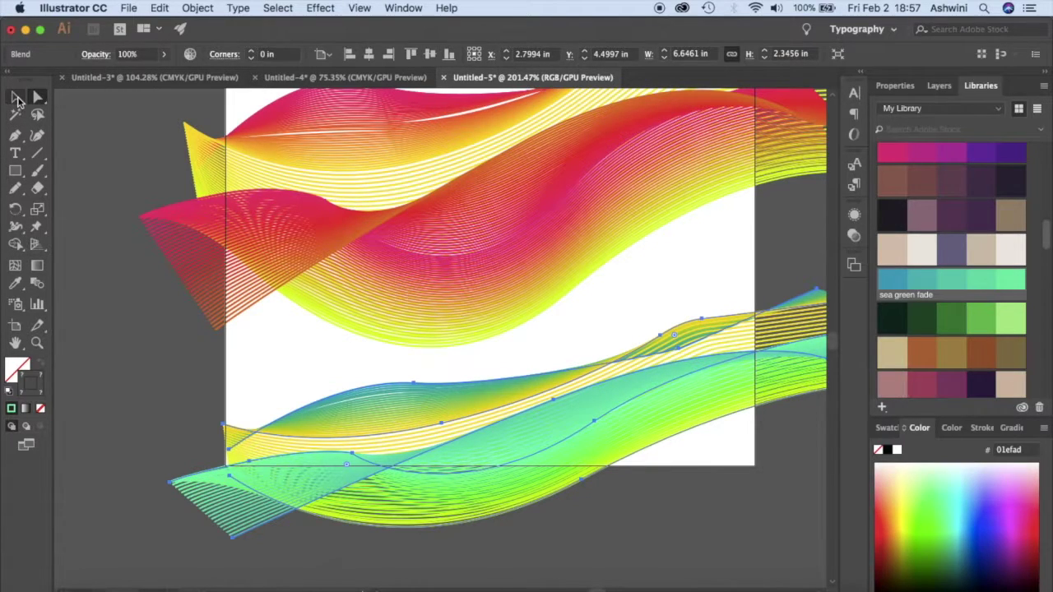
click(564, 415)
right_click(596, 385)
mouse_move(664, 513)
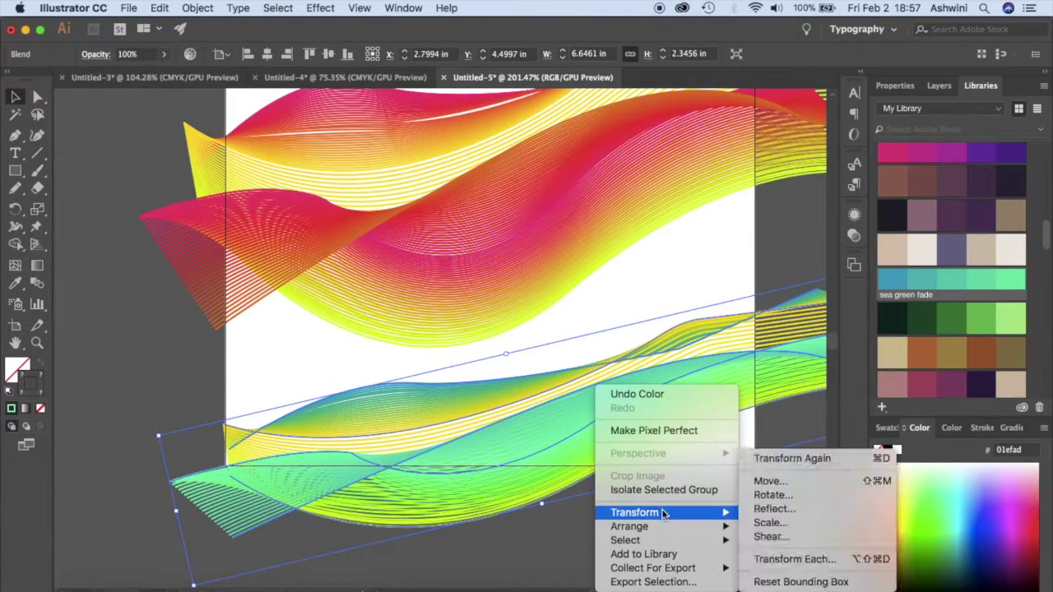
click(796, 509)
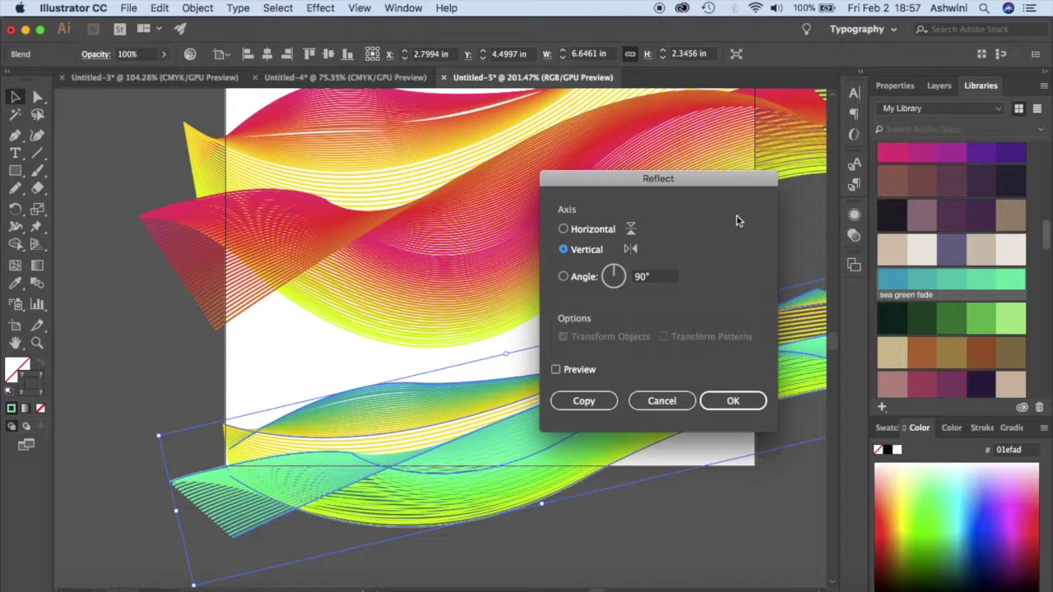
click(583, 234)
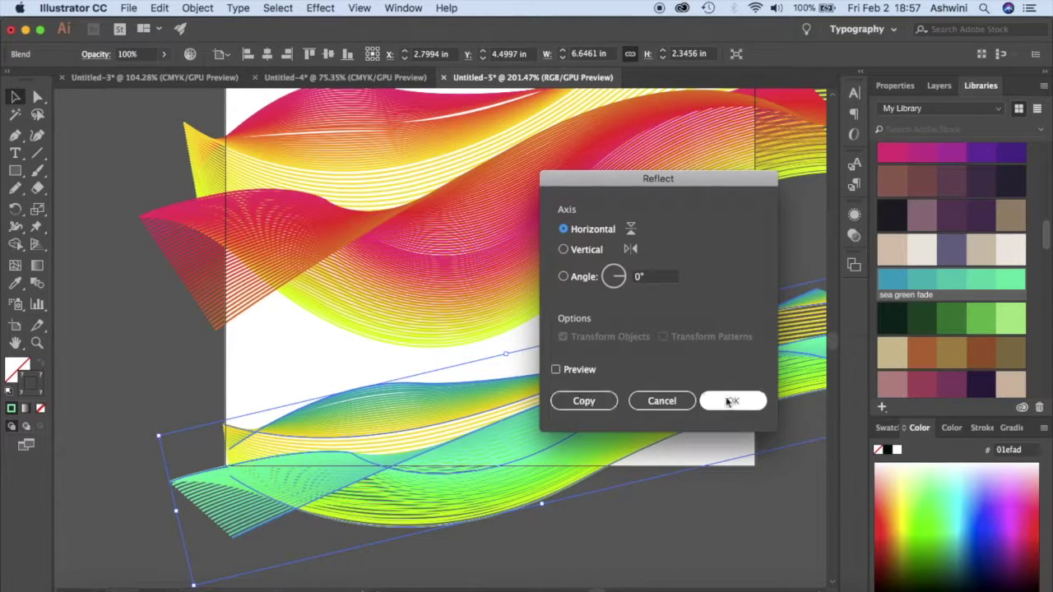
click(753, 405)
key(super+0)
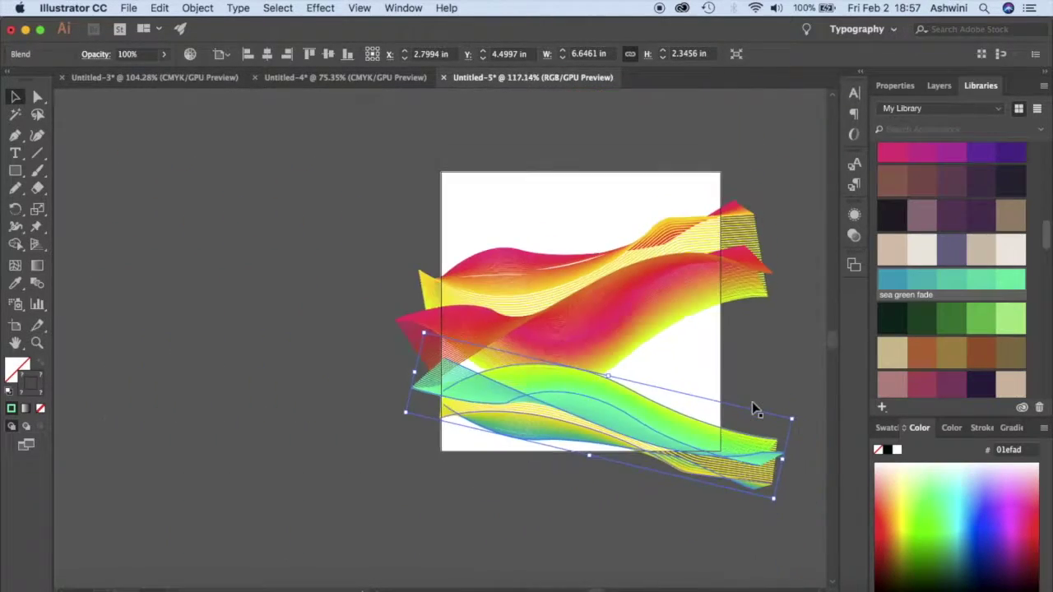
Enlarge the reflected green blend to about 7.27 by 2.47 in and place it below the red and yellow blend.
drag(670, 440, 631, 294)
click(769, 389)
scroll(769, 389, right, 3)
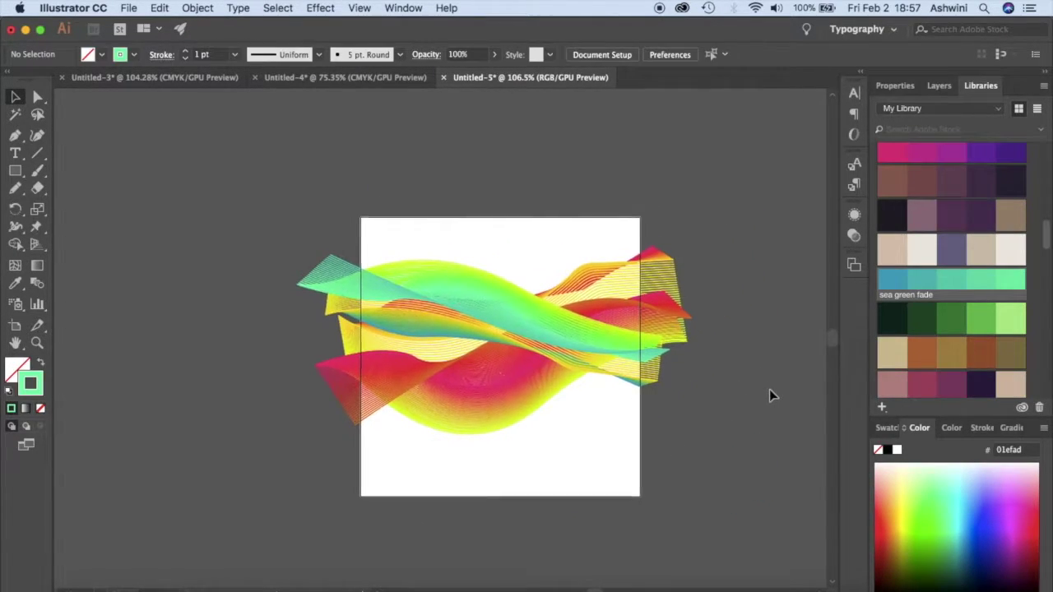
click(592, 369)
drag(649, 403, 691, 374)
drag(579, 375, 554, 533)
scroll(724, 505, down, 5)
scroll(724, 505, right, 2)
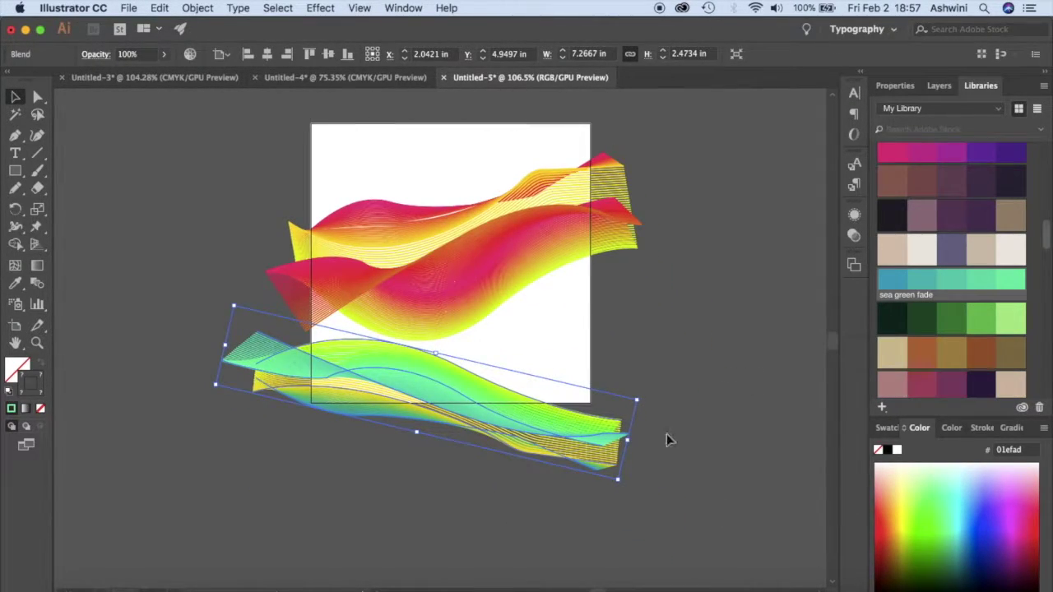
Move the green blend and the red and yellow blend higher on the artboard.
drag(555, 387, 531, 197)
drag(594, 460, 585, 362)
drag(581, 242, 568, 188)
click(670, 285)
Rotate the green blend until it lies nearly level and move it up against the red and yellow blend.
click(555, 383)
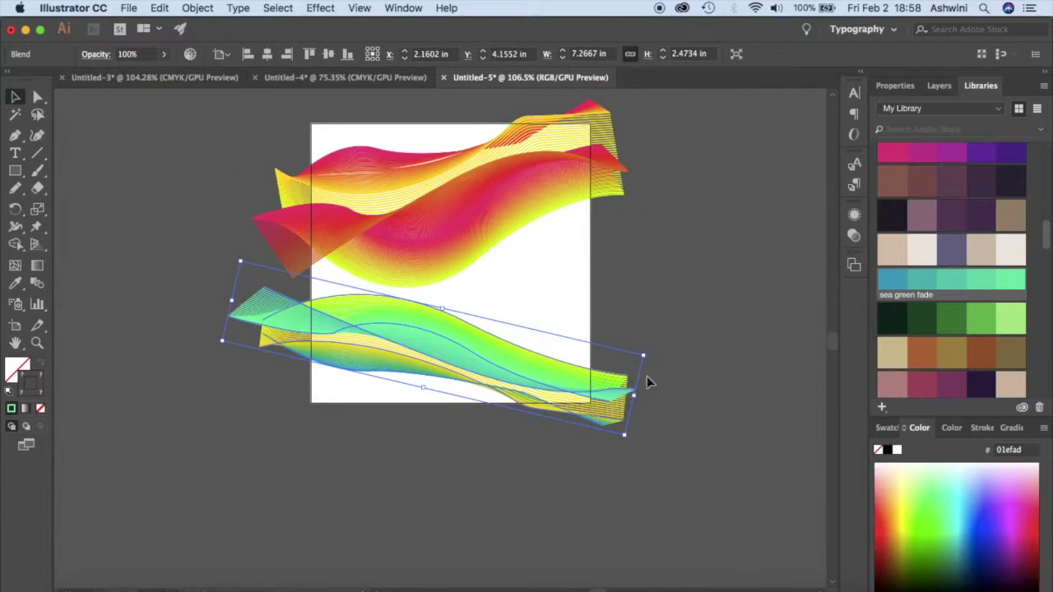
drag(637, 354, 635, 307)
drag(534, 351, 535, 317)
click(689, 416)
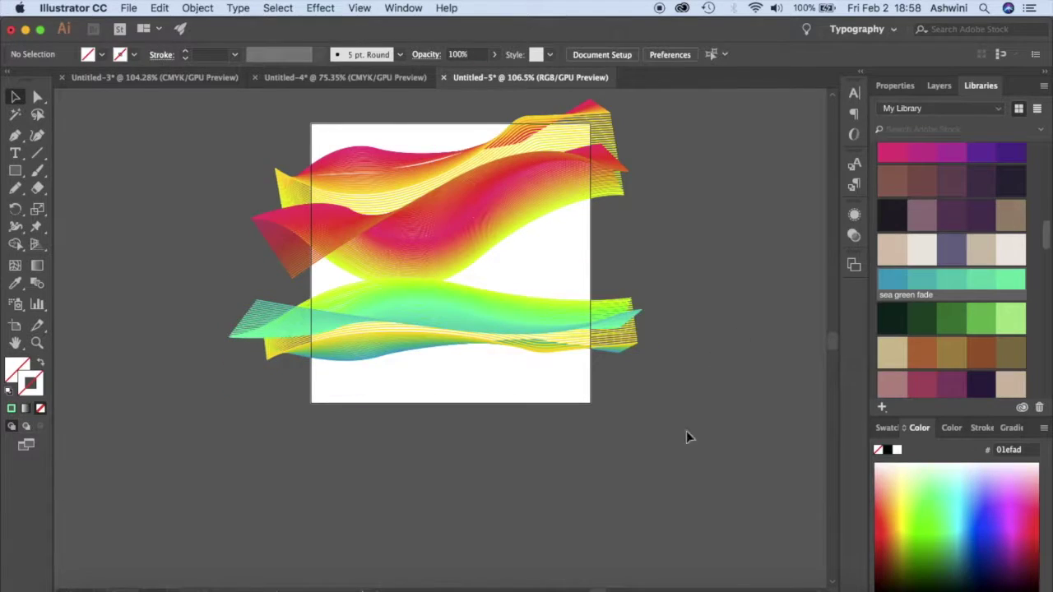
Reshape the green blend by pulling a teal path downward into a wider curve, and deselect everything.
scroll(689, 452, up, 3)
click(353, 299)
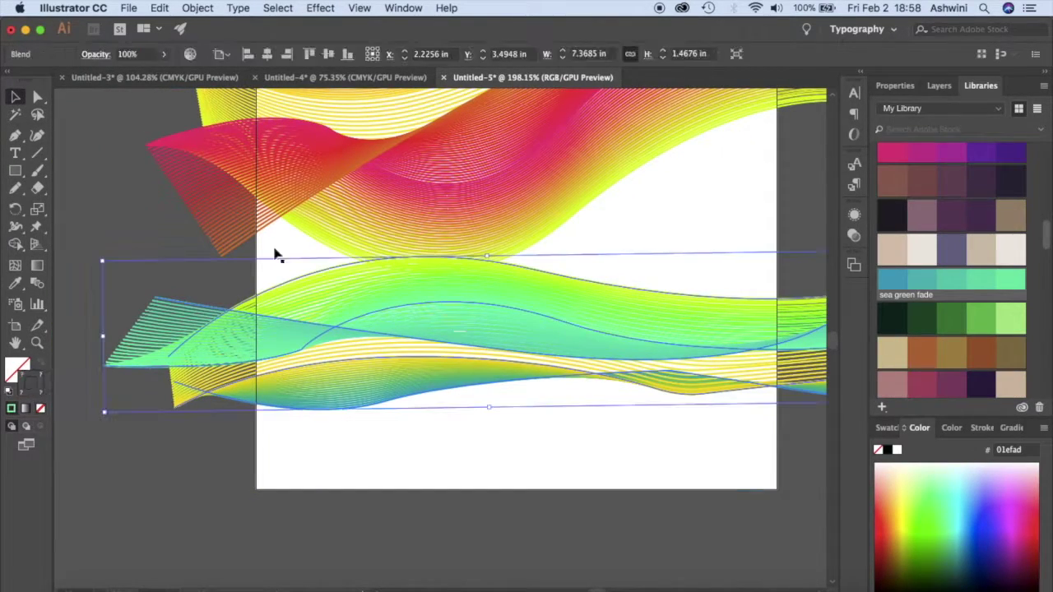
key(a)
mouse_move(525, 352)
mouse_down()
mouse_move(522, 463)
mouse_move(521, 369)
mouse_up()
click(515, 534)
scroll(515, 534, down, 3)
key(super+shift+a)
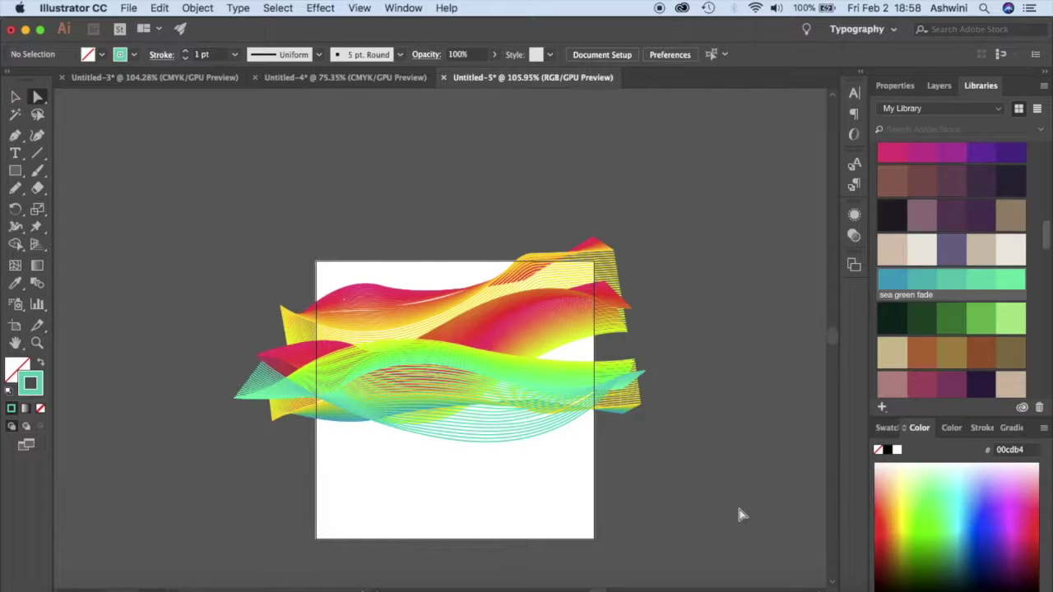
Export the artwork as a PNG named final into the Blend folder, using all artboards.
click(128, 7)
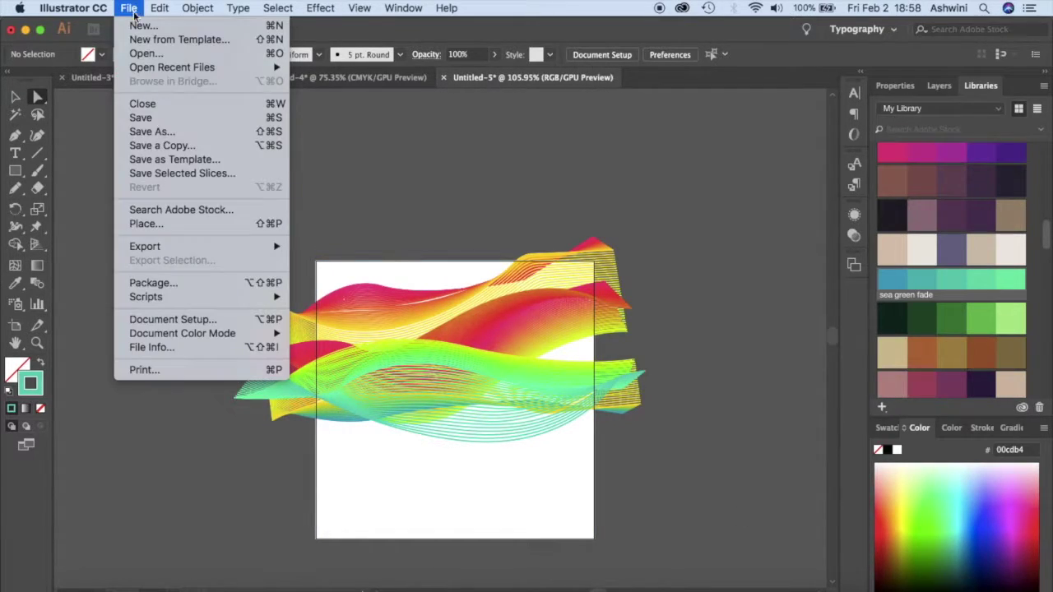
mouse_move(221, 246)
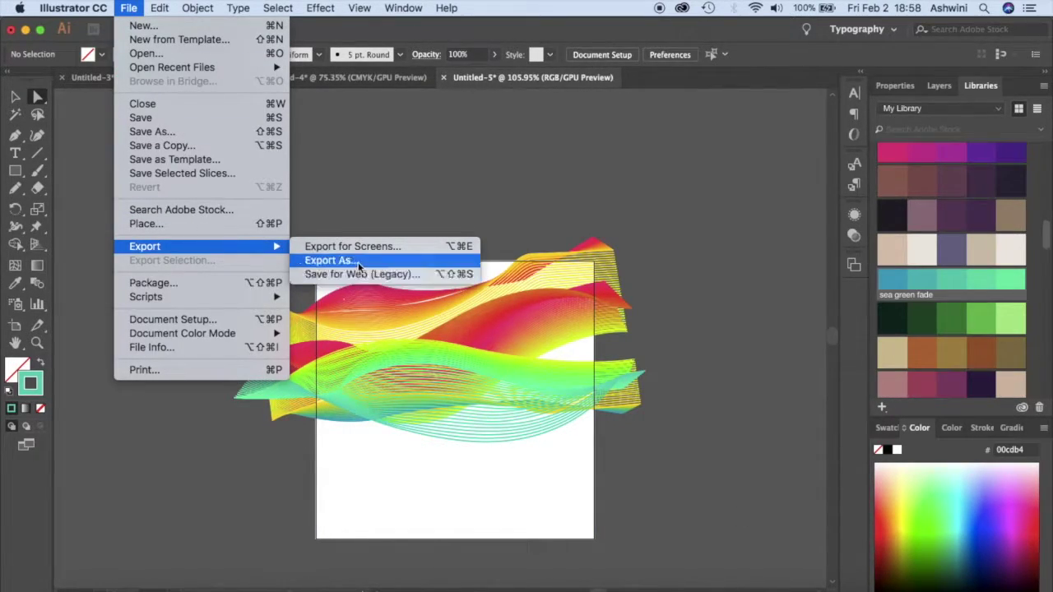
click(330, 260)
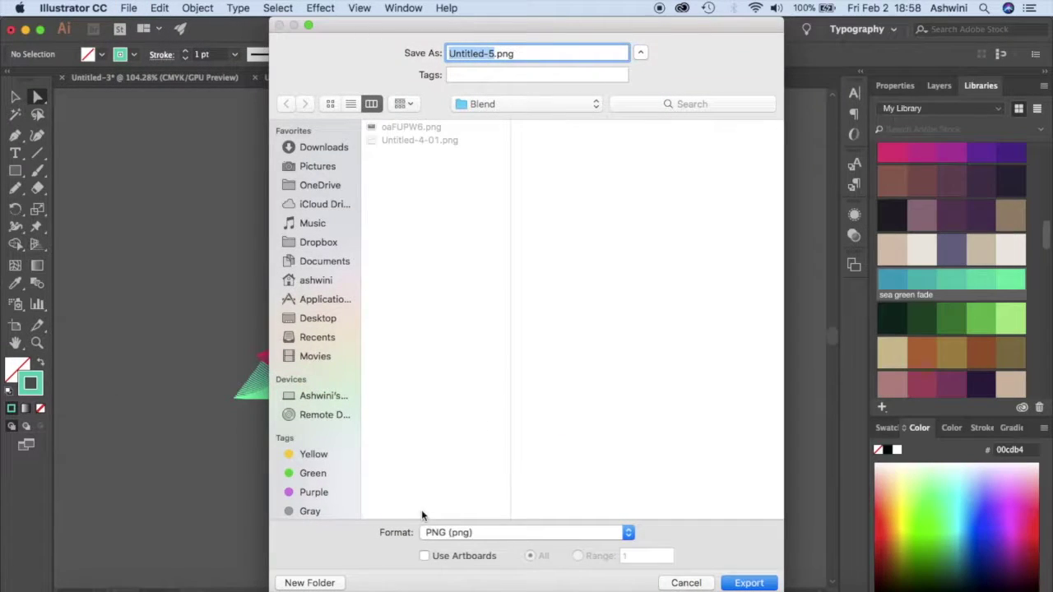
click(424, 557)
text(final)
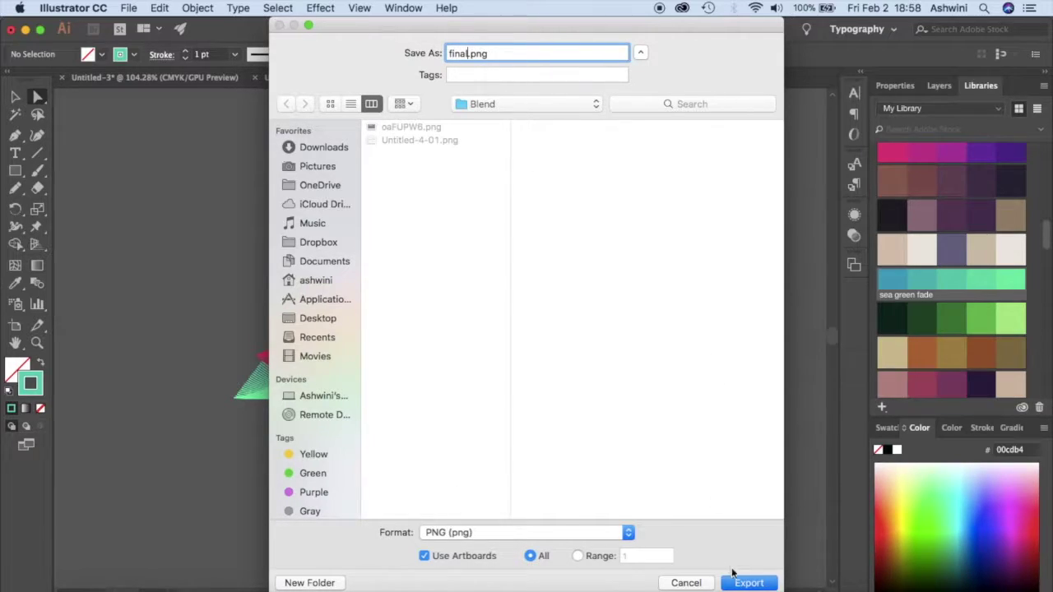
click(736, 582)
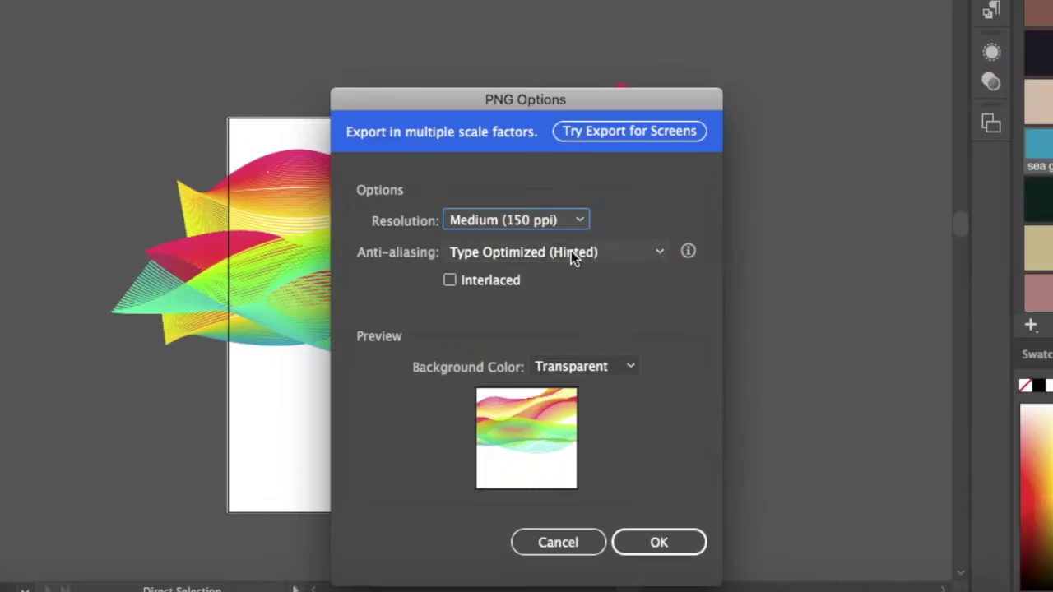
Complete the PNG export at Medium (150 ppi) resolution with a transparent background.
click(510, 221)
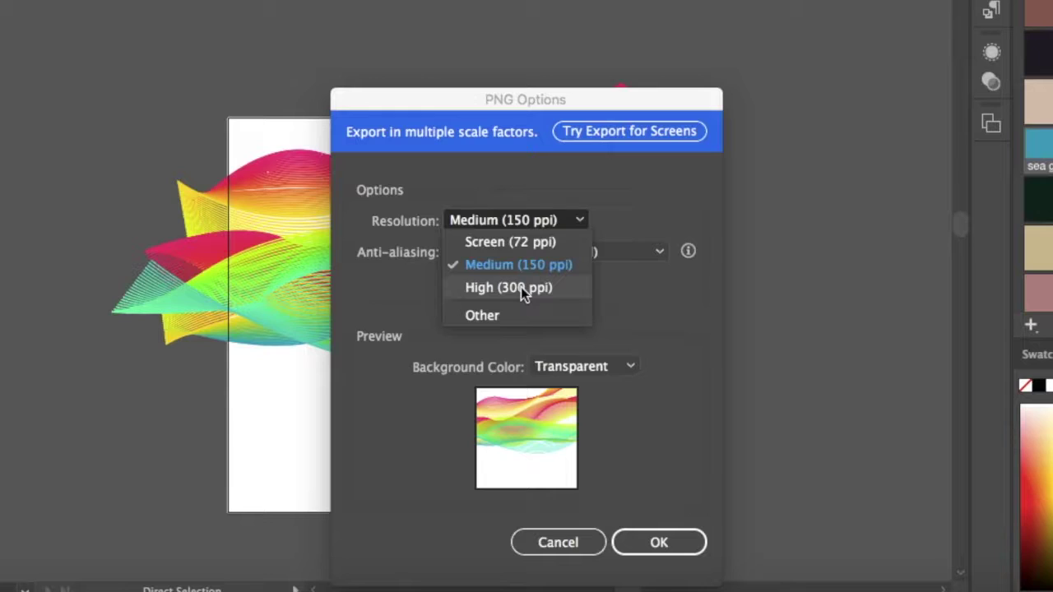
click(540, 219)
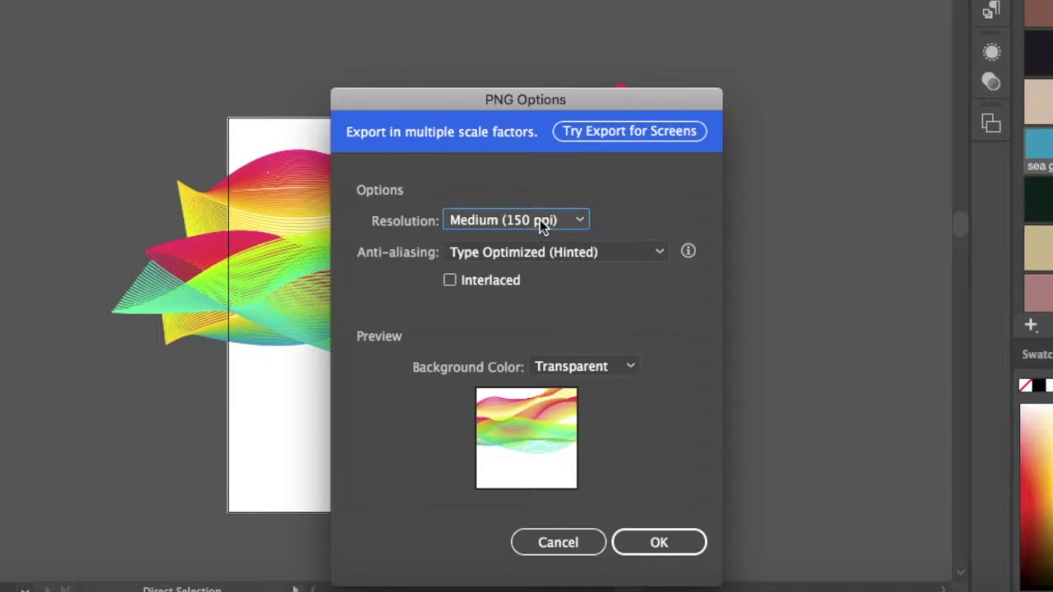
click(663, 542)
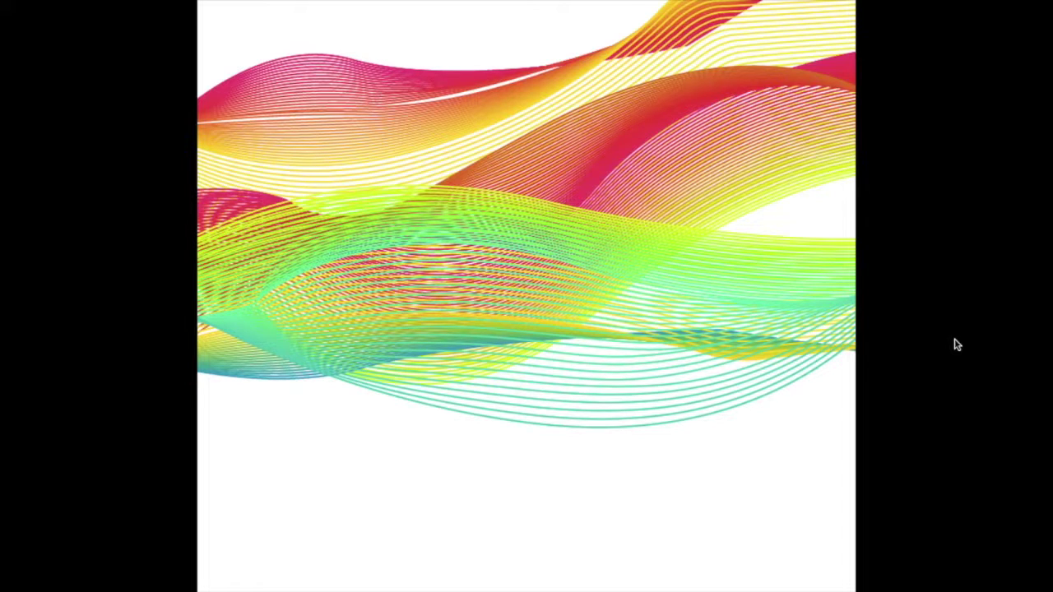
In Preview, leave the exported image's full-screen view, then move and enlarge the oaFUPW6.png reference window to examine its wavy line artwork.
key(Escape)
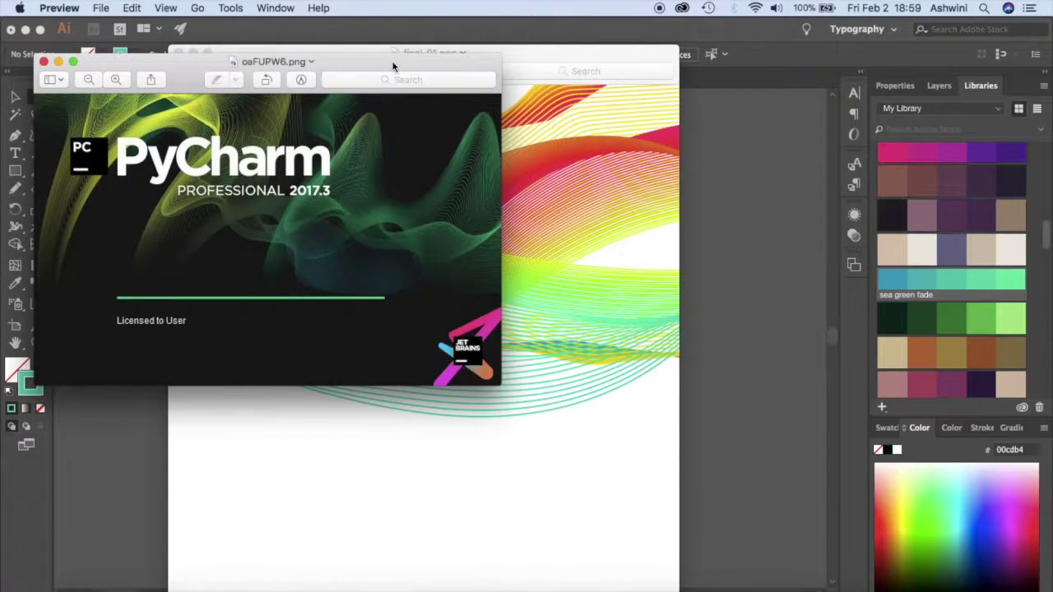
drag(393, 66, 572, 168)
drag(677, 484, 1024, 588)
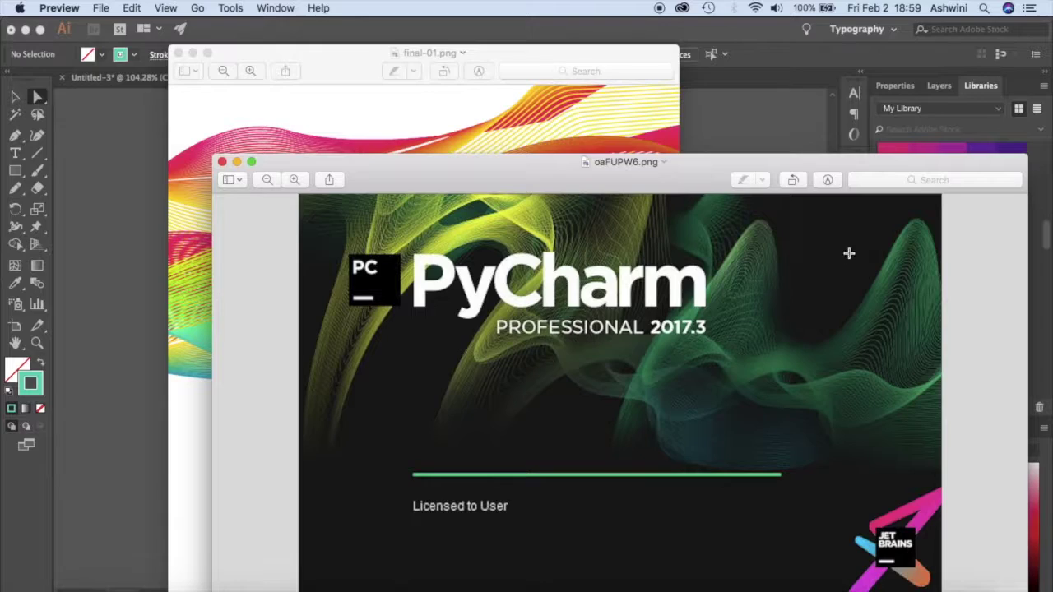